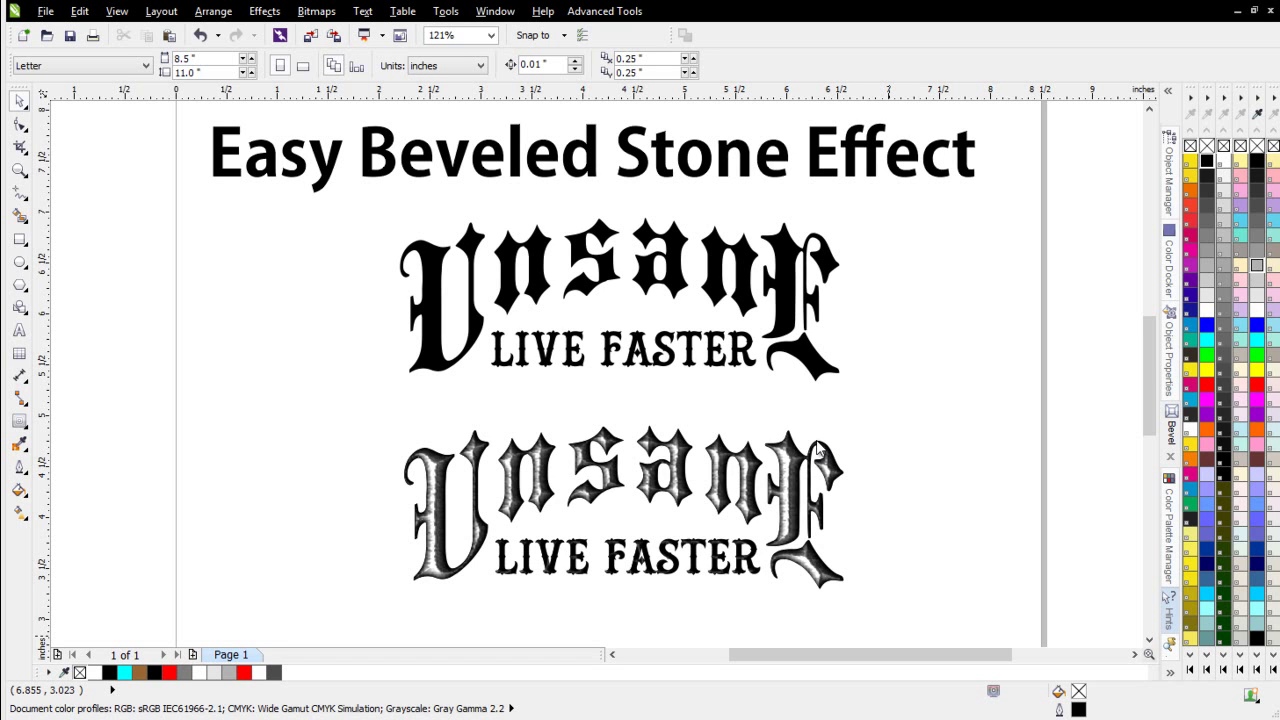
Check the bevel effect settings, then select the plain black Unsane artwork.
{"action": "left_click", "coordinate": [1171, 432]}
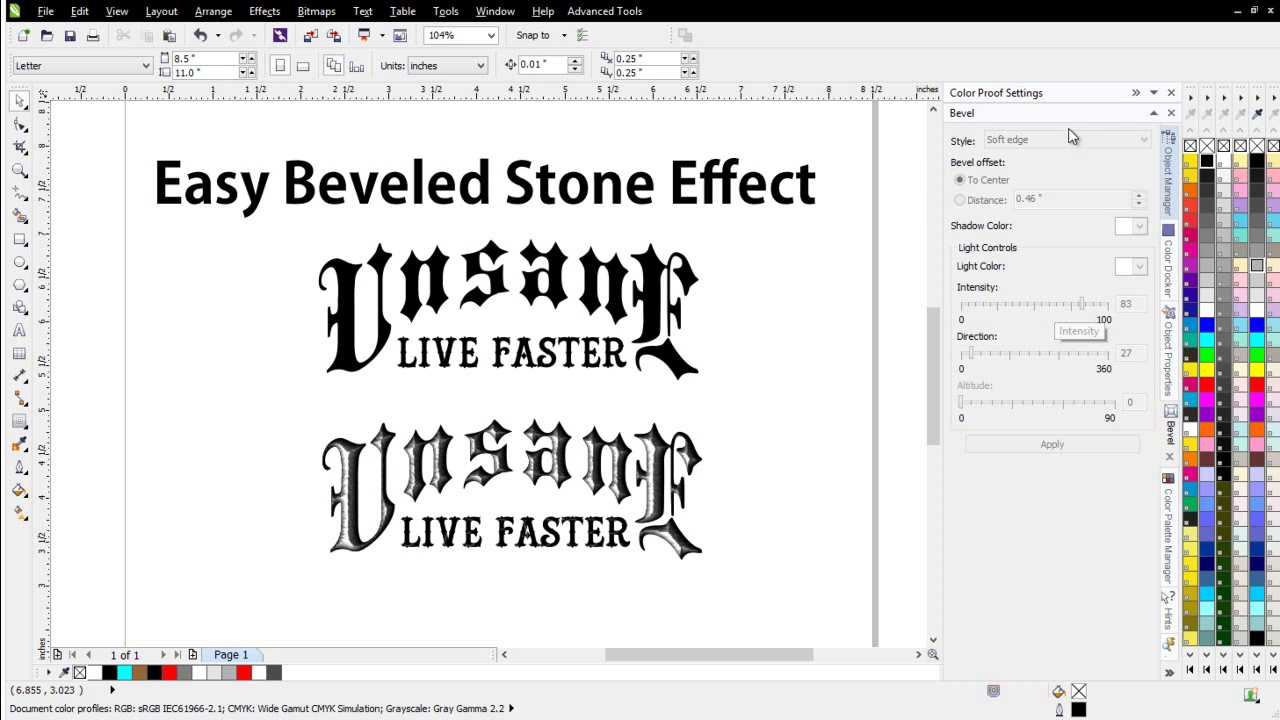
{"action": "left_click", "coordinate": [1135, 92]}
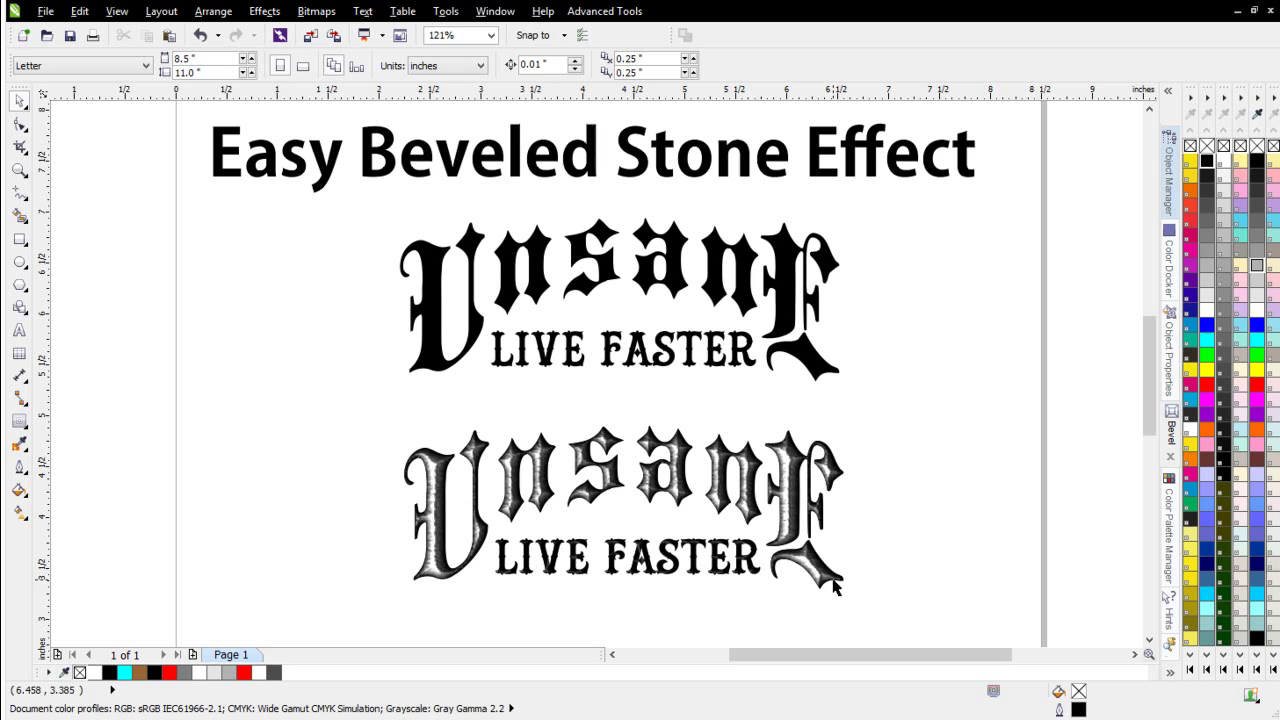
{"action": "left_click", "coordinate": [600, 271]}
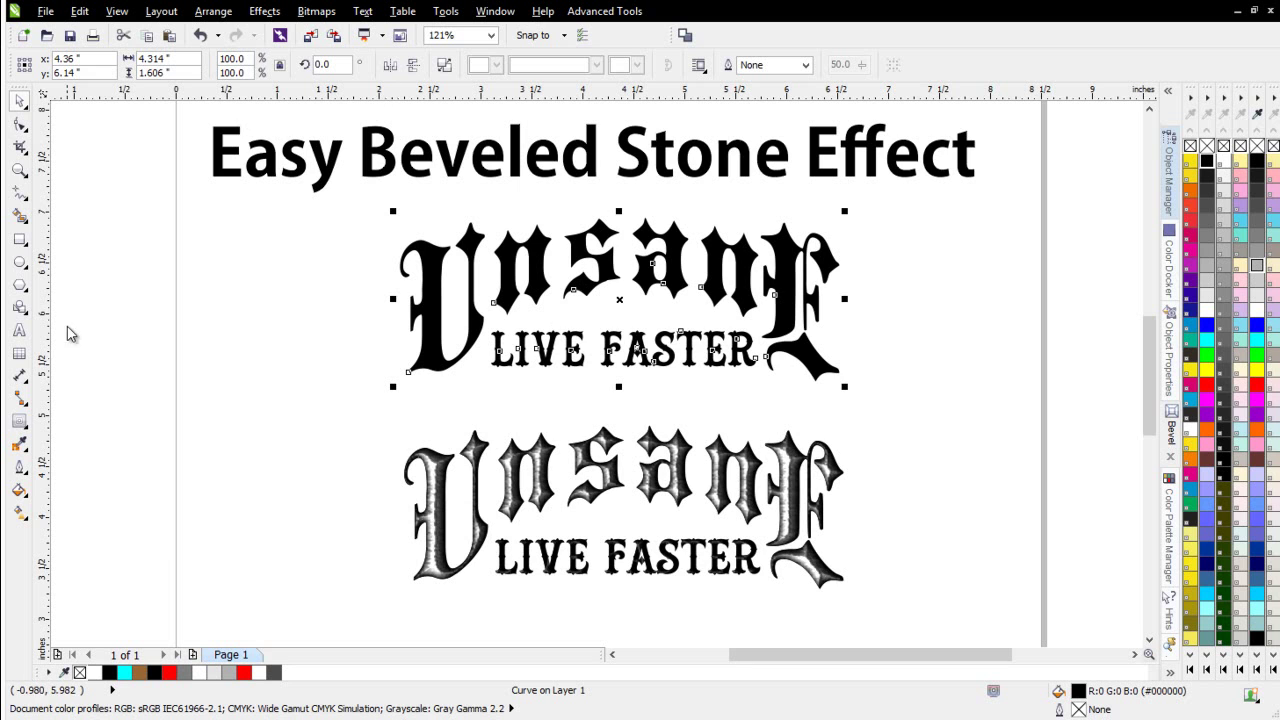
Drag a contour effect onto the black Unsane lettering with the Contour tool.
{"action": "left_click", "coordinate": [30, 426]}
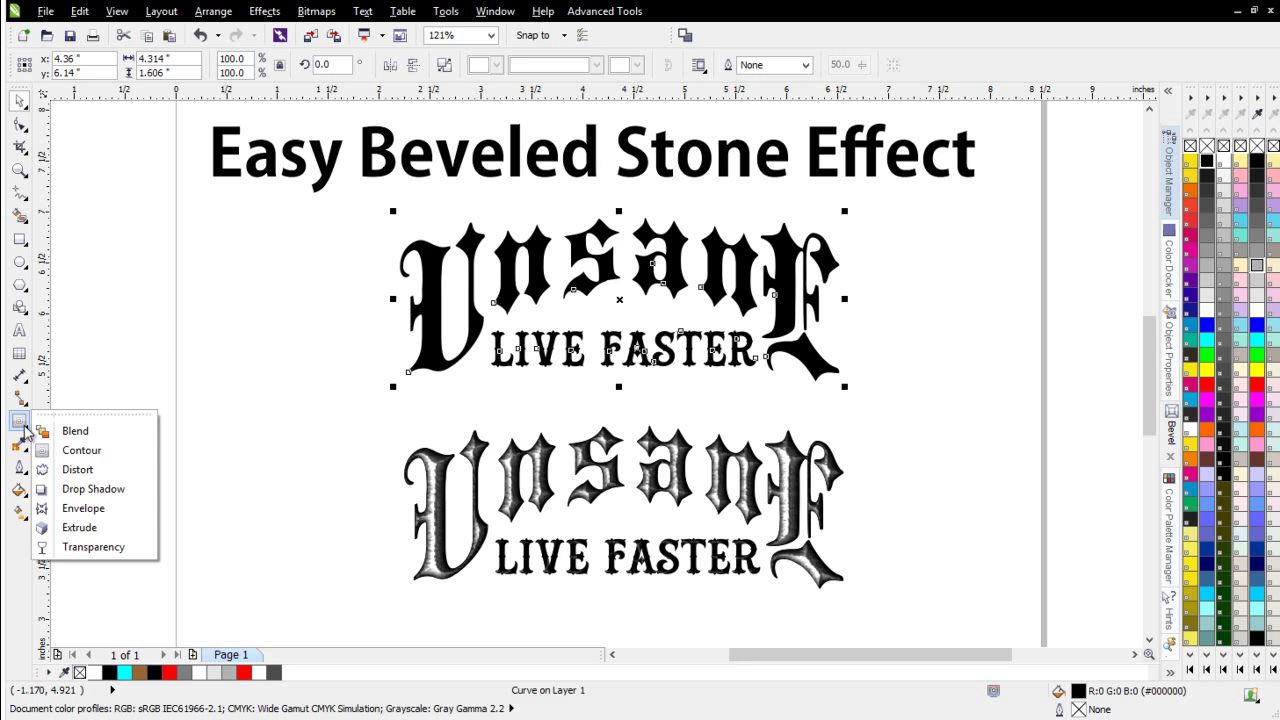
{"action": "left_click", "coordinate": [92, 453]}
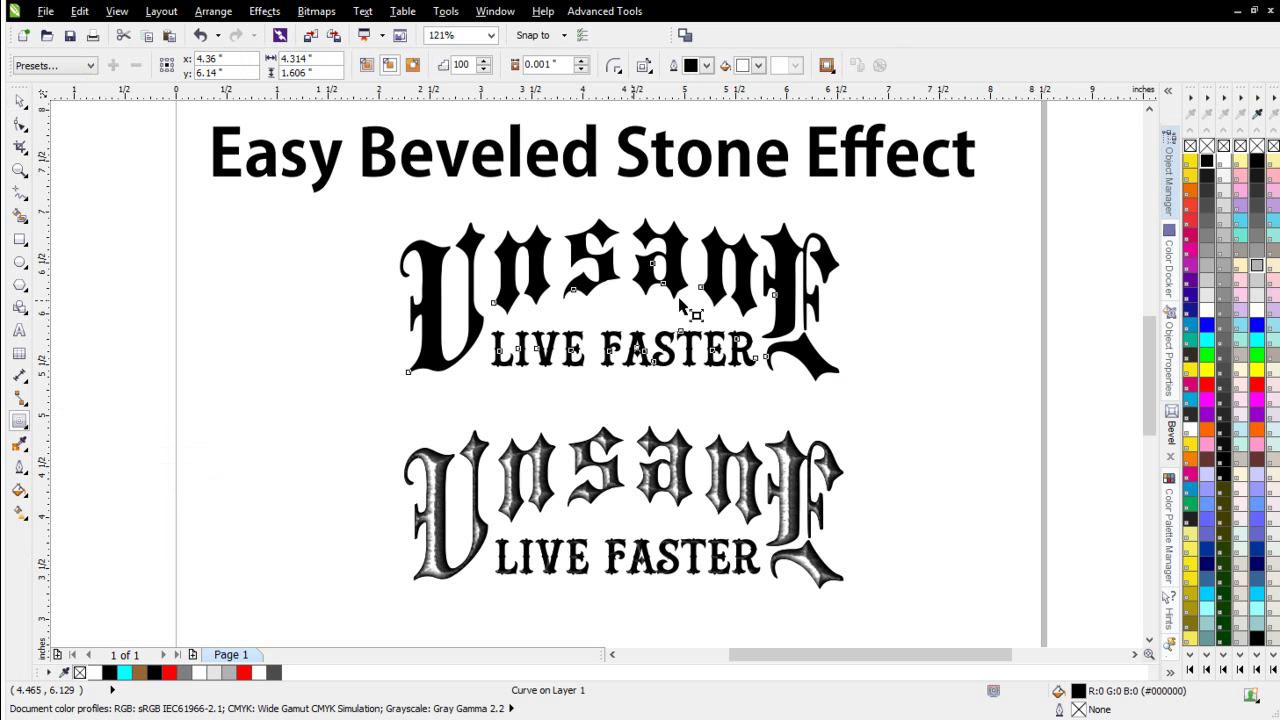
{"action": "left_click_drag", "start_coordinate": [643, 300], "coordinate": [616, 303]}
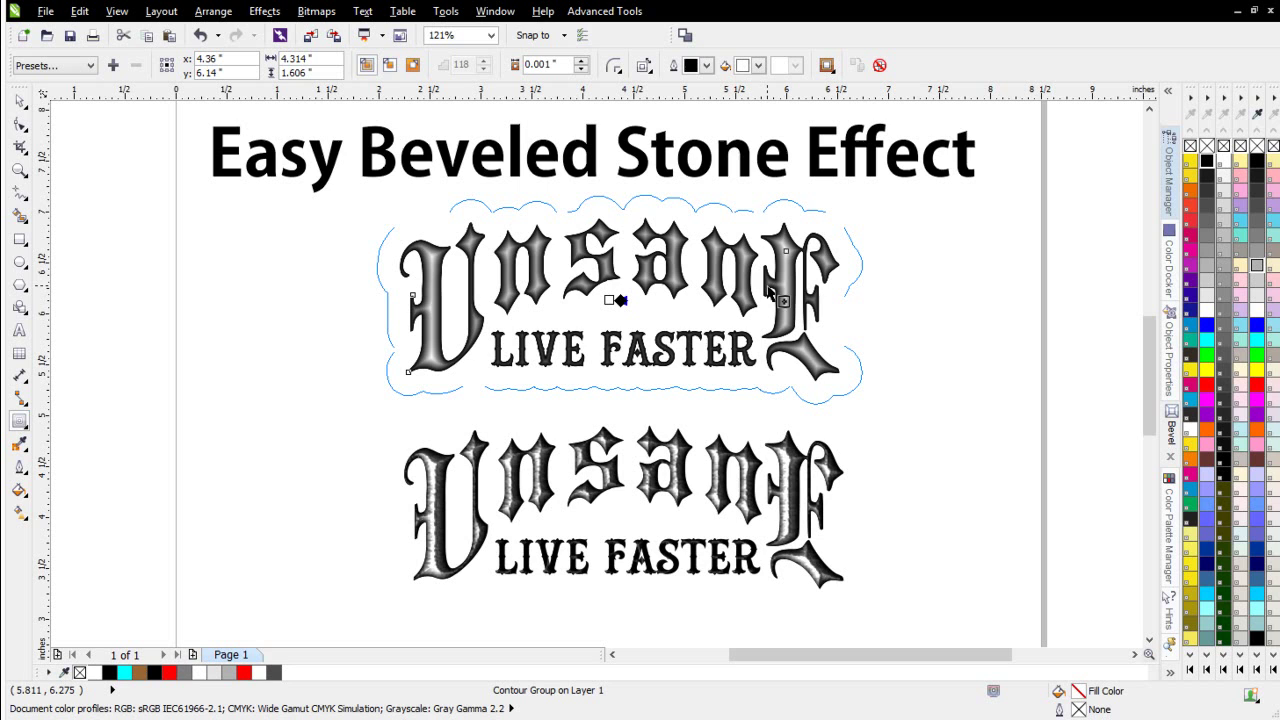
Make the contour run inside the letters and raise it to 118 steps.
{"action": "left_click", "coordinate": [389, 65]}
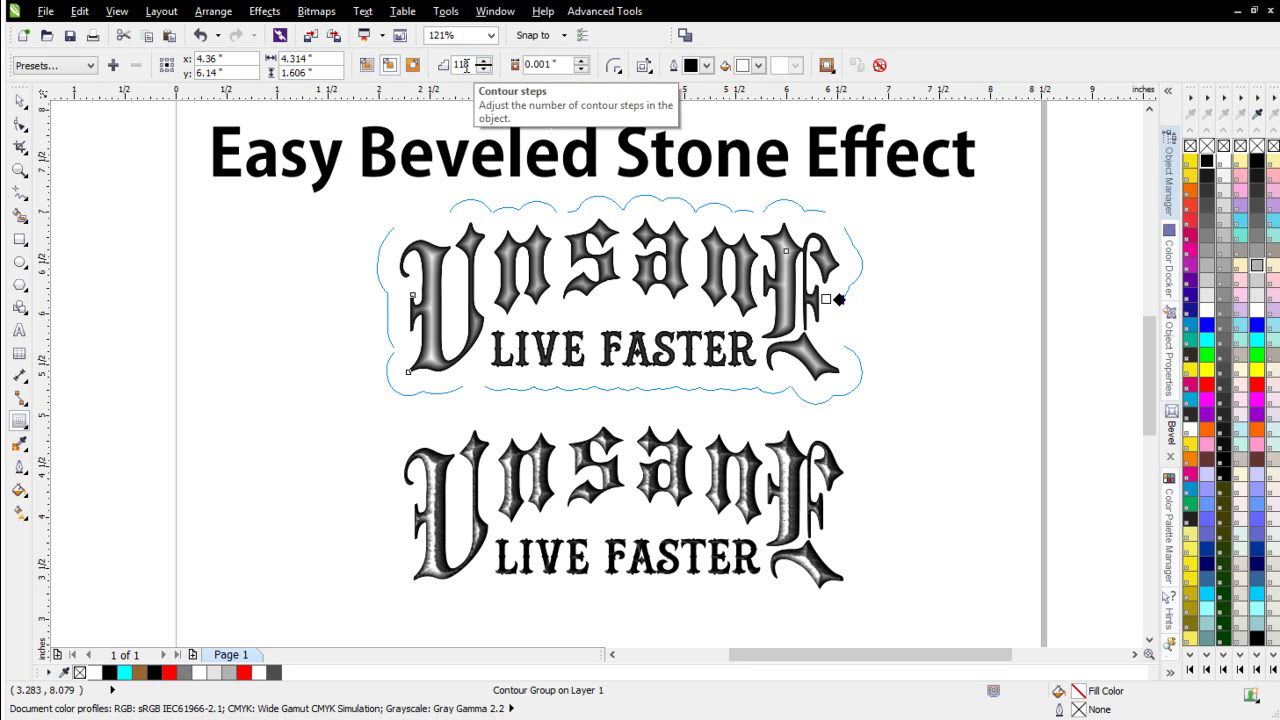
{"action": "left_click_drag", "start_coordinate": [474, 64], "coordinate": [449, 66]}
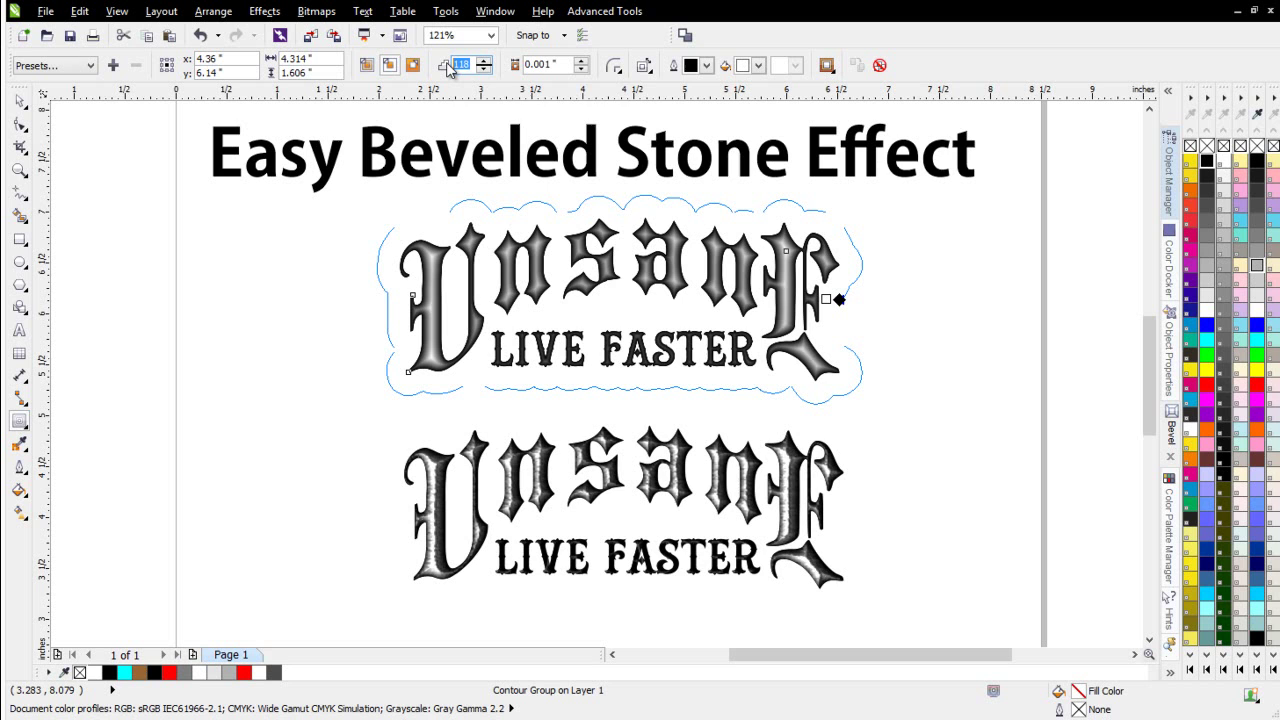
{"action": "type", "text": "1"}
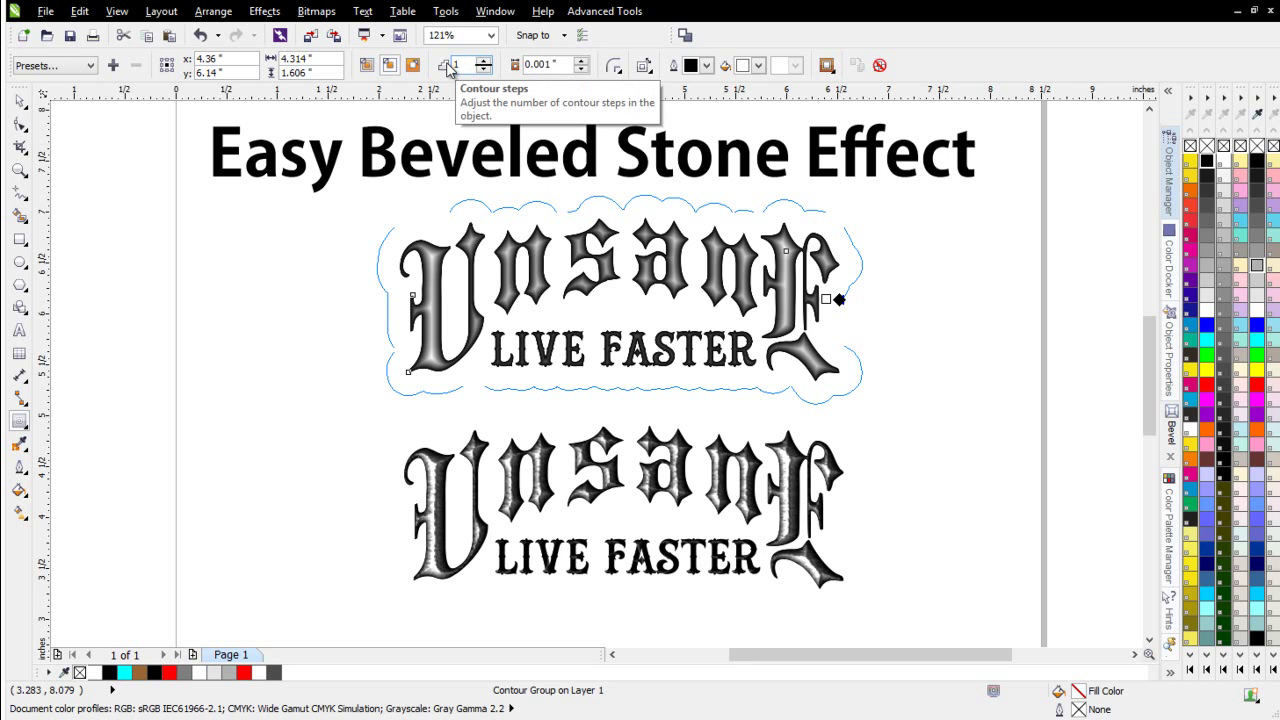
{"action": "key", "text": "Return"}
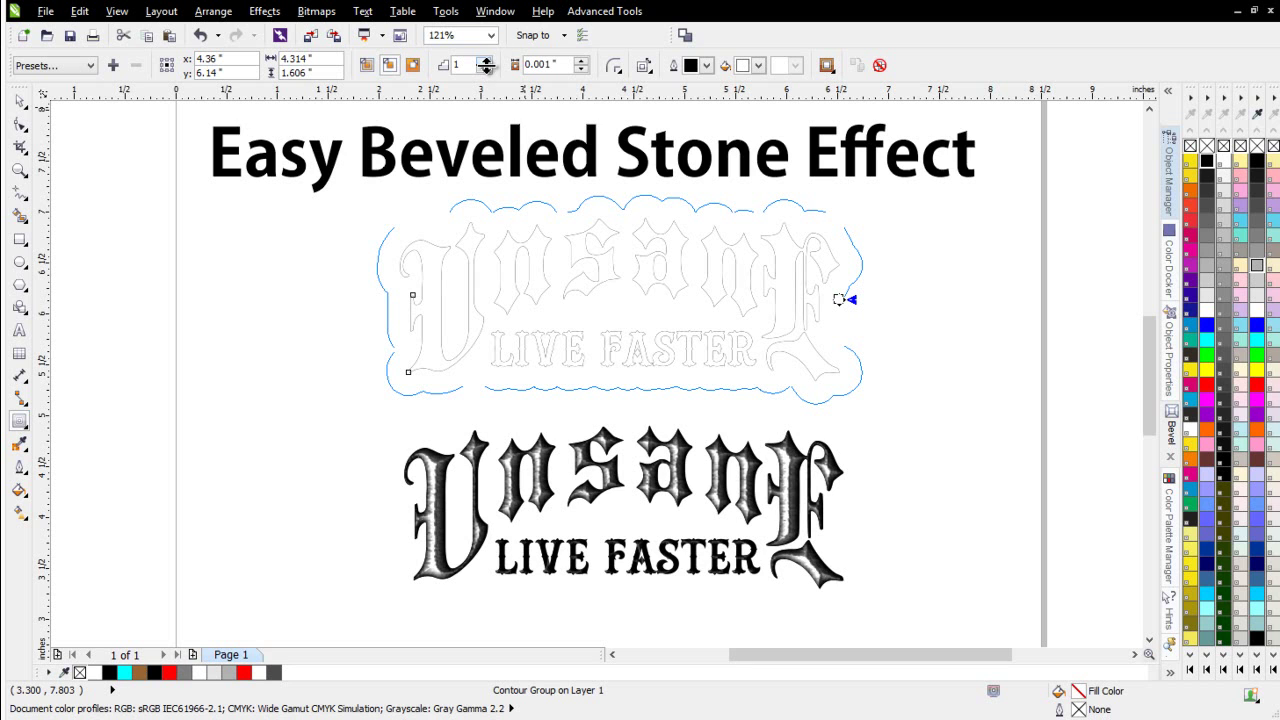
{"action": "left_click_drag", "start_coordinate": [483, 65], "coordinate": [490, 5]}
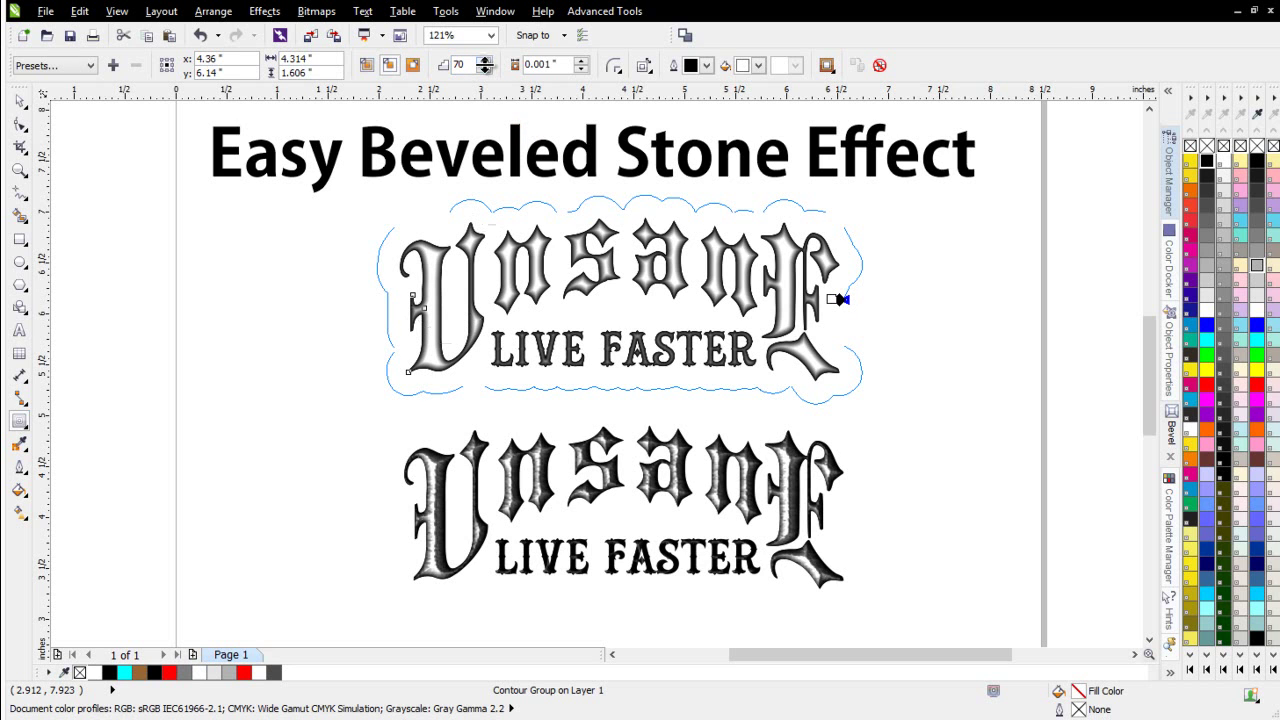
{"action": "left_click_drag", "start_coordinate": [484, 65], "coordinate": [497, 9]}
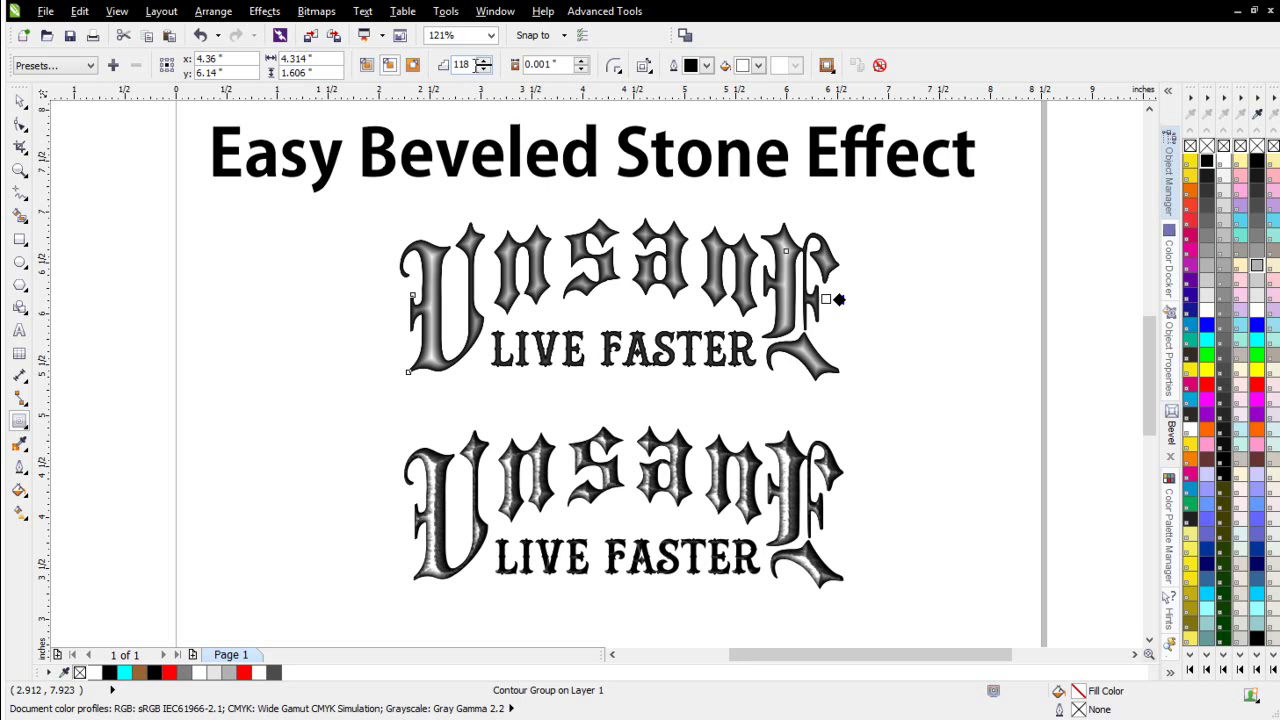
Try a yellow contour fill, undo it, and return to the Pick tool.
{"action": "left_click", "coordinate": [759, 65]}
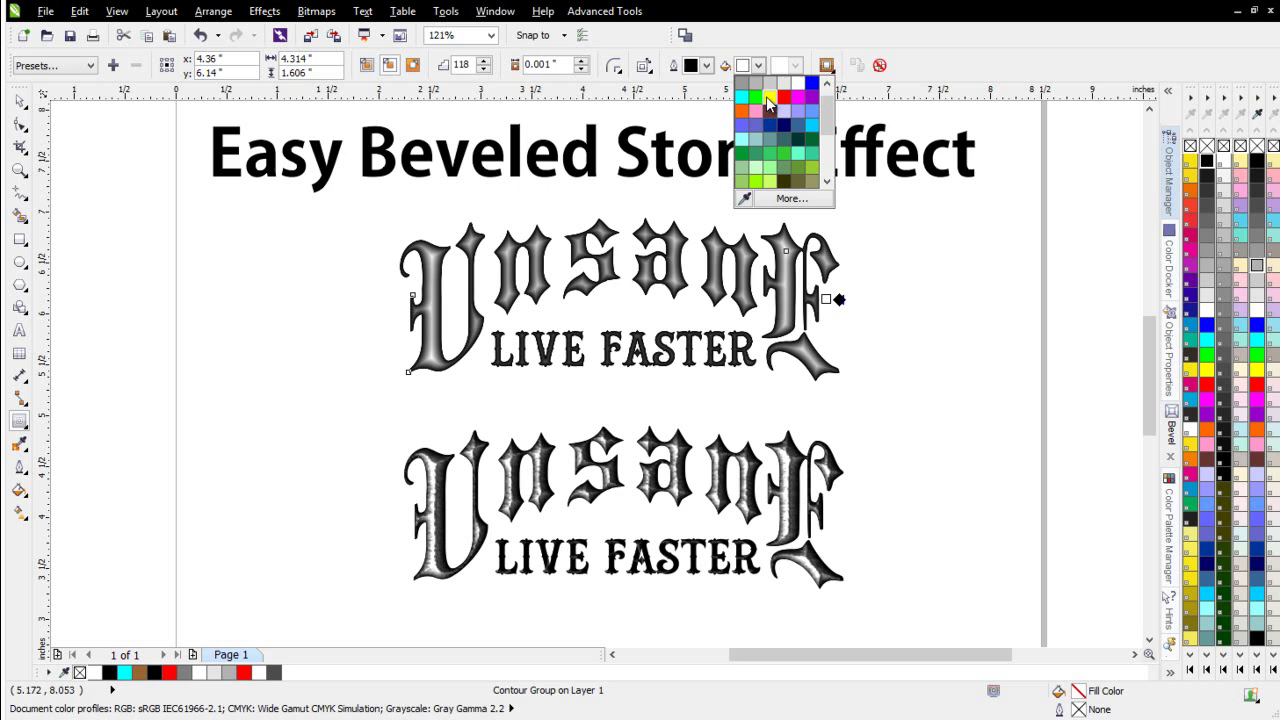
{"action": "left_click", "coordinate": [768, 100]}
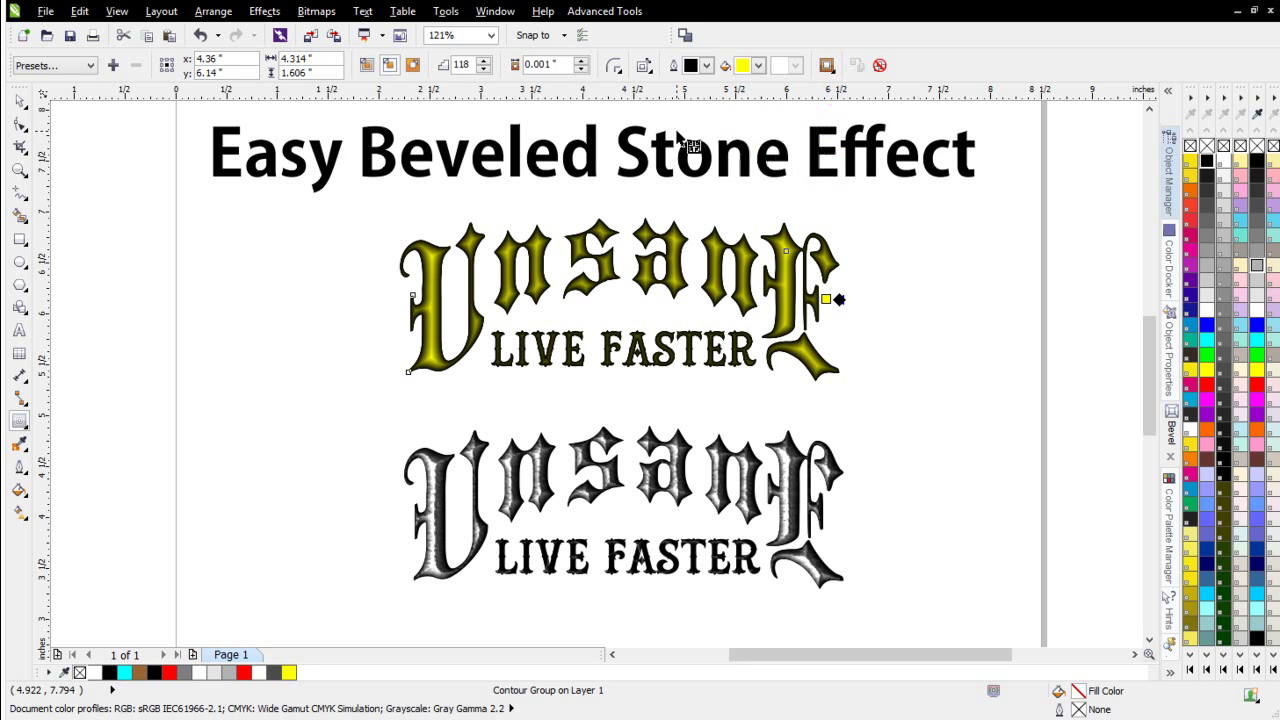
{"action": "key", "text": "ctrl+z"}
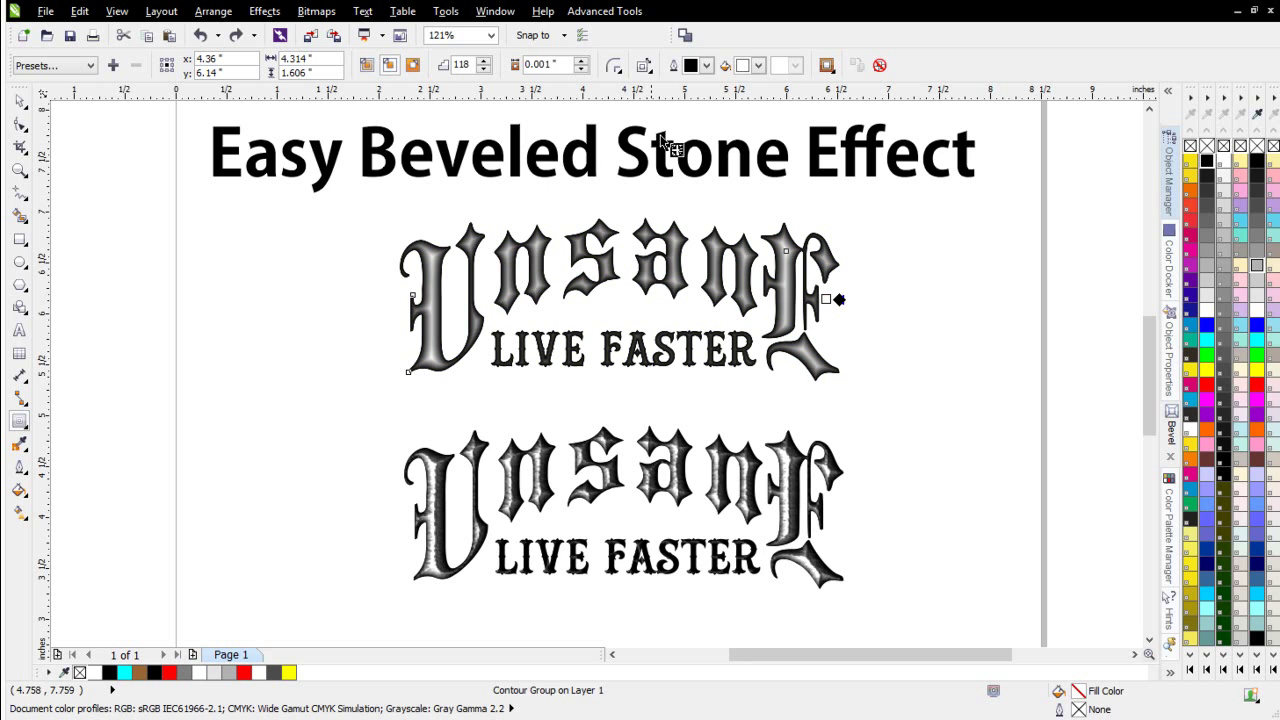
{"action": "left_click", "coordinate": [21, 101]}
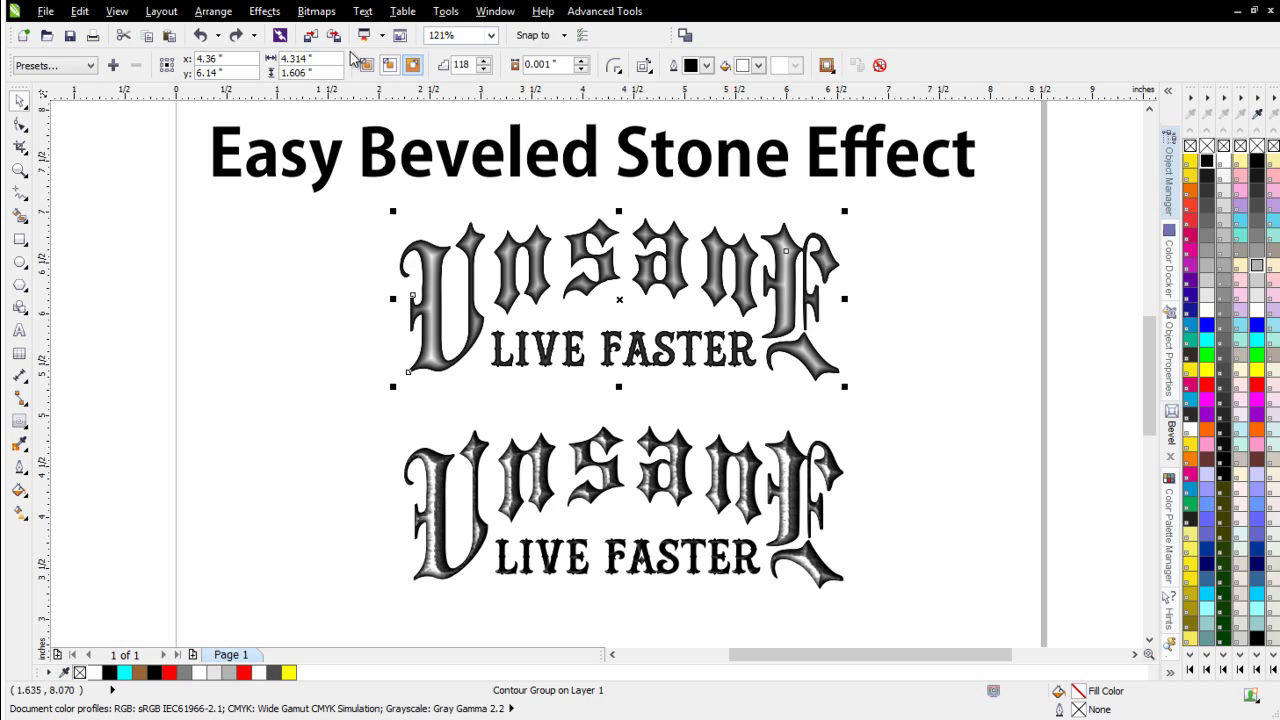
{"action": "left_click", "coordinate": [318, 12]}
Convert the contoured lettering to a 300 dpi, 24-bit RGB bitmap with anti-aliasing and transparent background.
{"action": "left_click", "coordinate": [366, 31]}
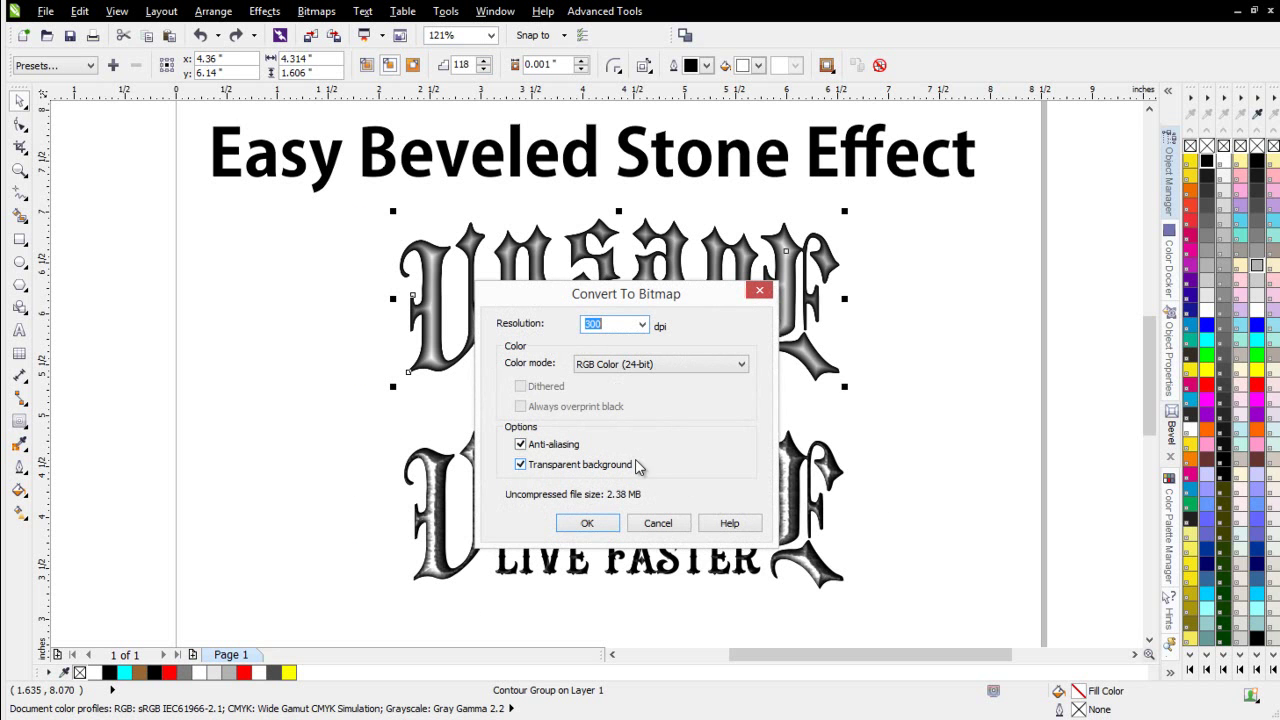
{"action": "left_click", "coordinate": [590, 523]}
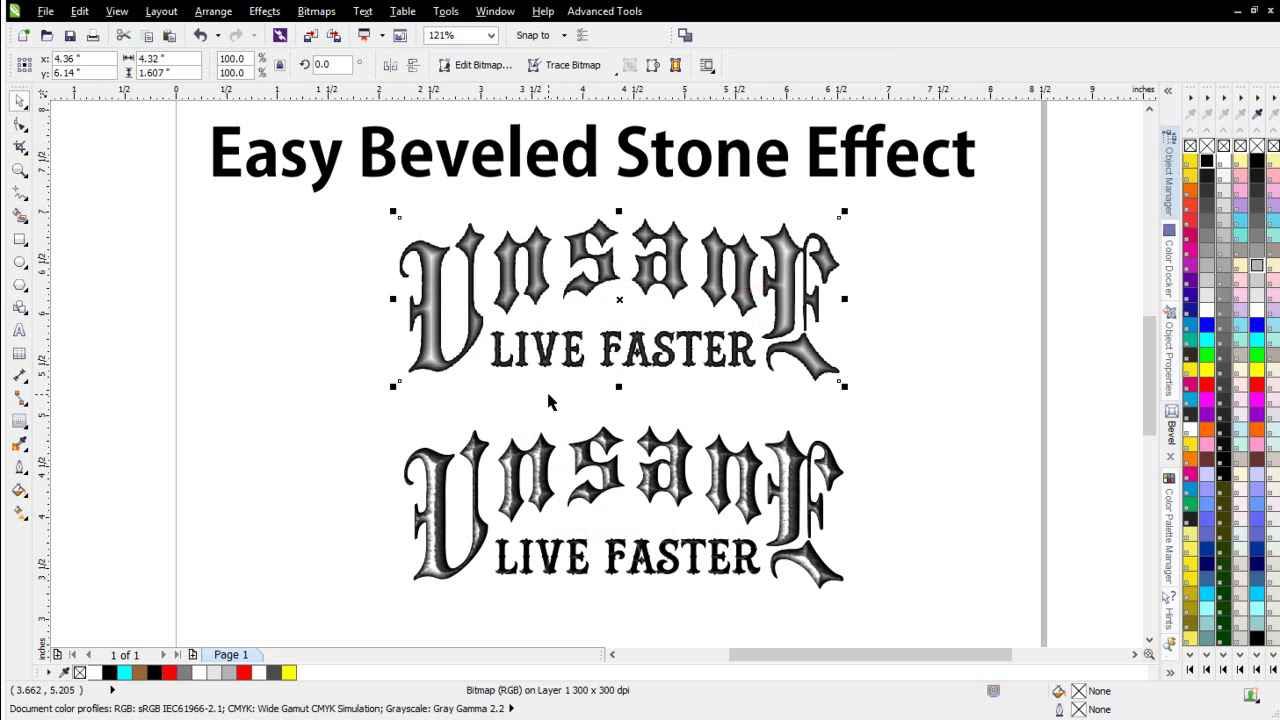
{"action": "scroll", "coordinate": [572, 310], "scroll_direction": "up", "scroll_amount": 2}
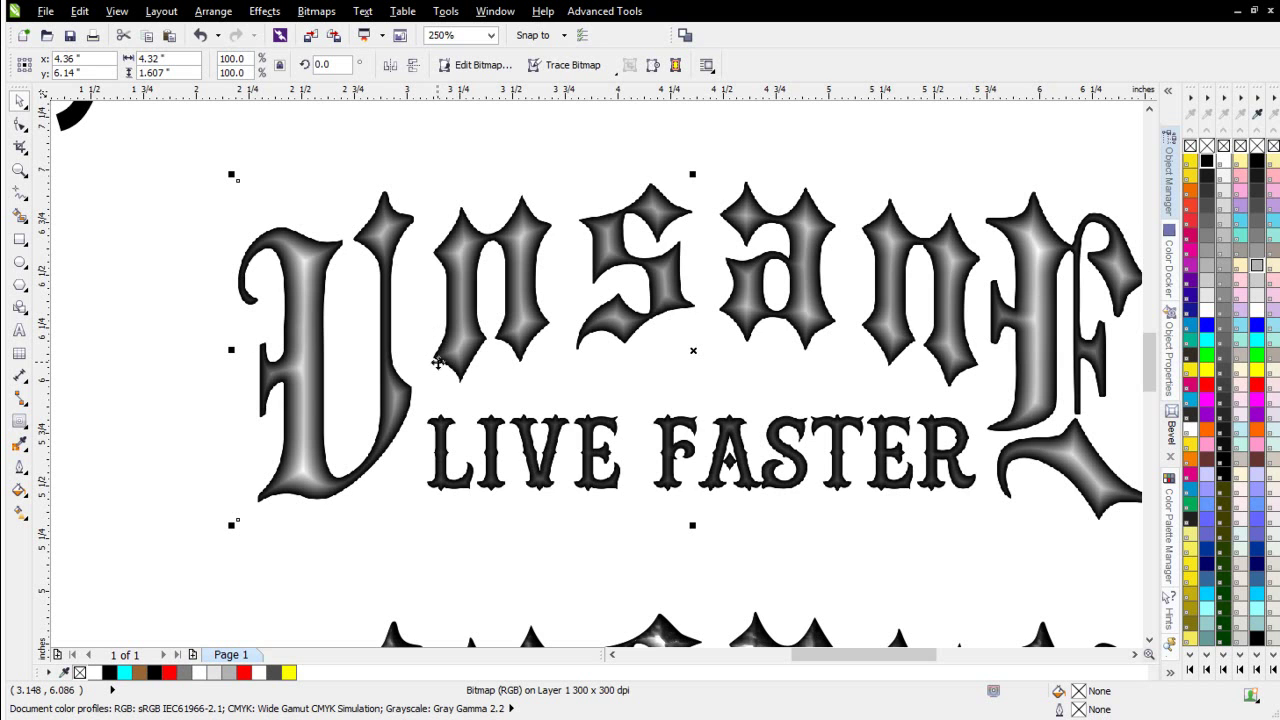
Open the Unsane bitmap in PHOTO-PAINT and maximize its image window.
{"action": "left_click", "coordinate": [476, 66]}
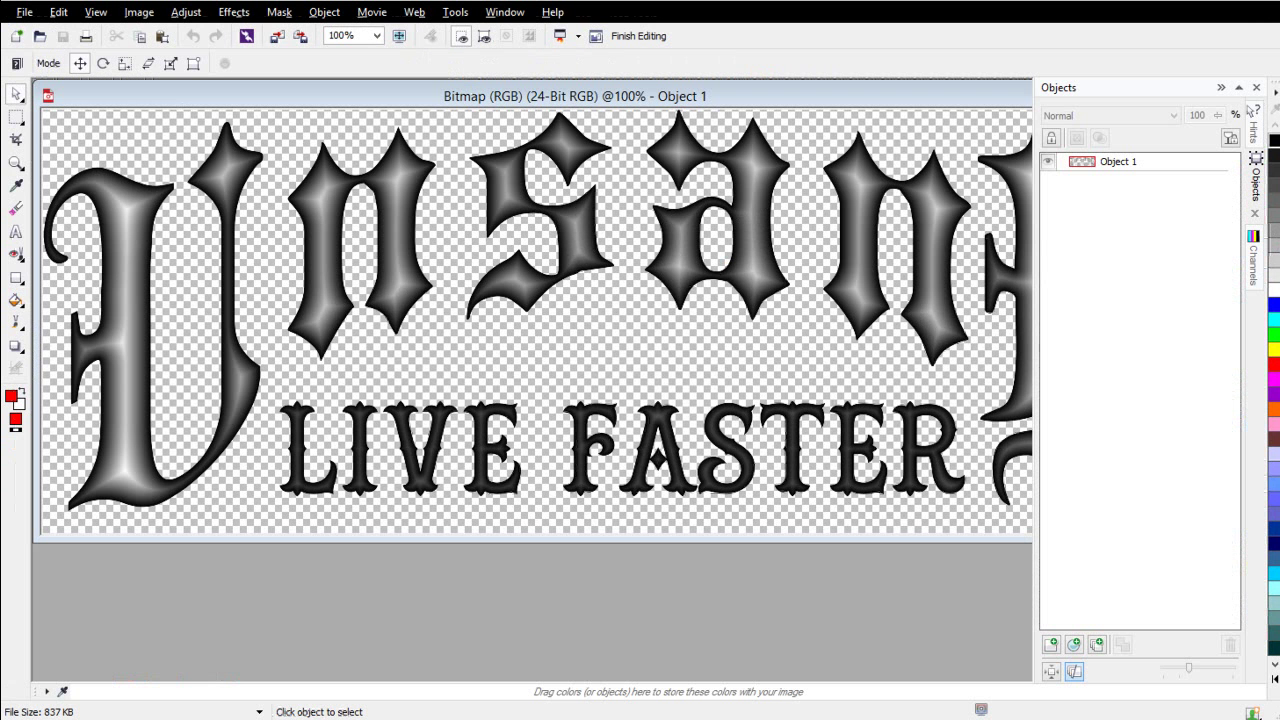
{"action": "left_click", "coordinate": [907, 103]}
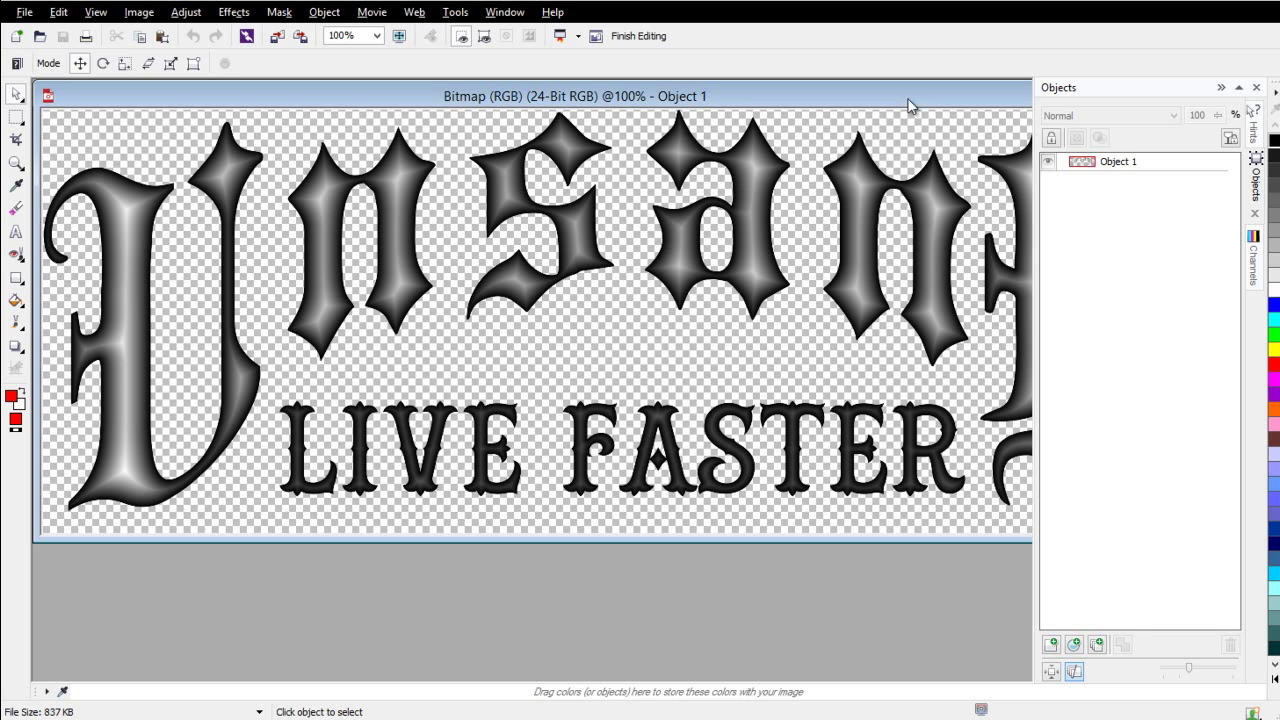
{"action": "left_click_drag", "start_coordinate": [884, 96], "coordinate": [468, 146]}
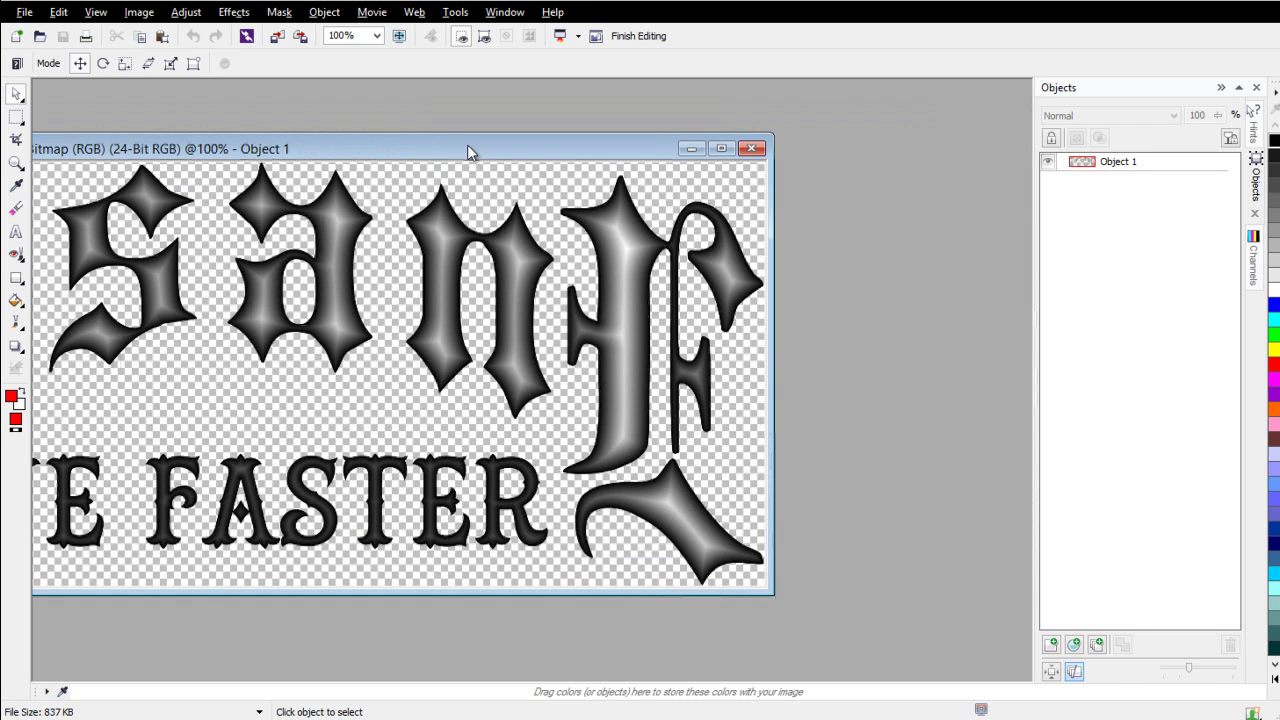
{"action": "left_click", "coordinate": [721, 149]}
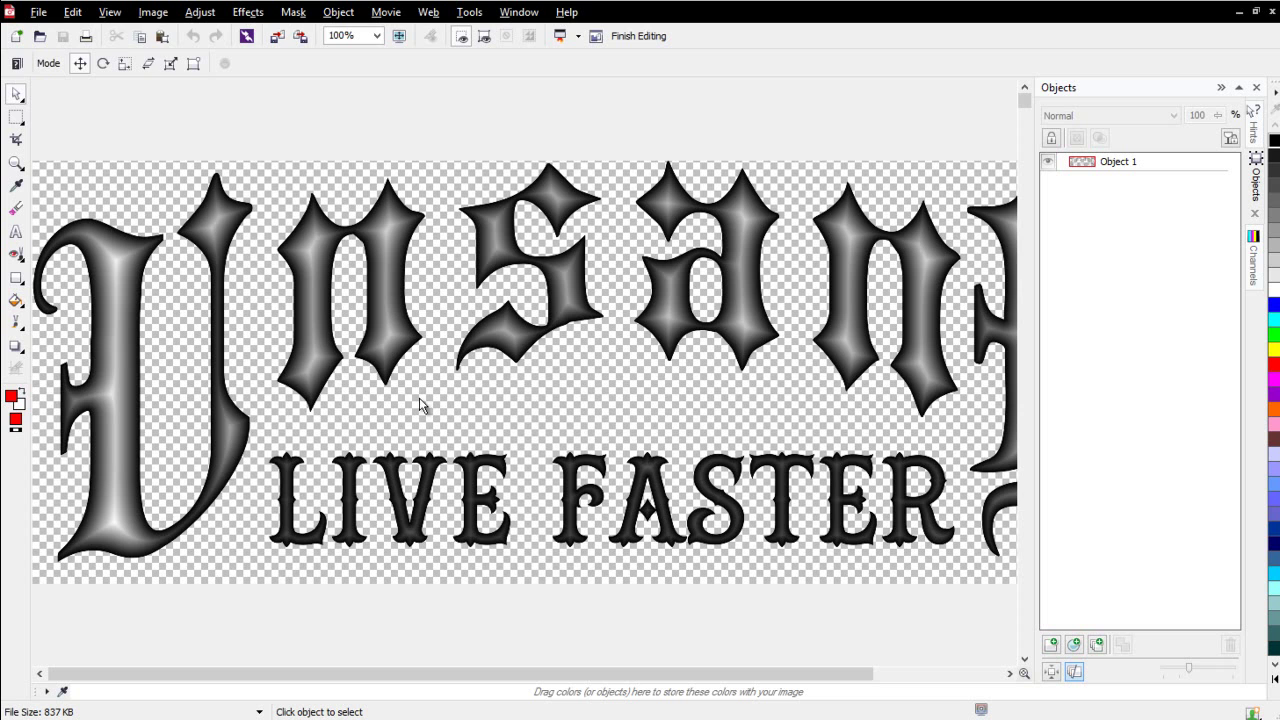
{"action": "left_click", "coordinate": [247, 12]}
{"action": "mouse_move", "coordinate": [308, 274]}
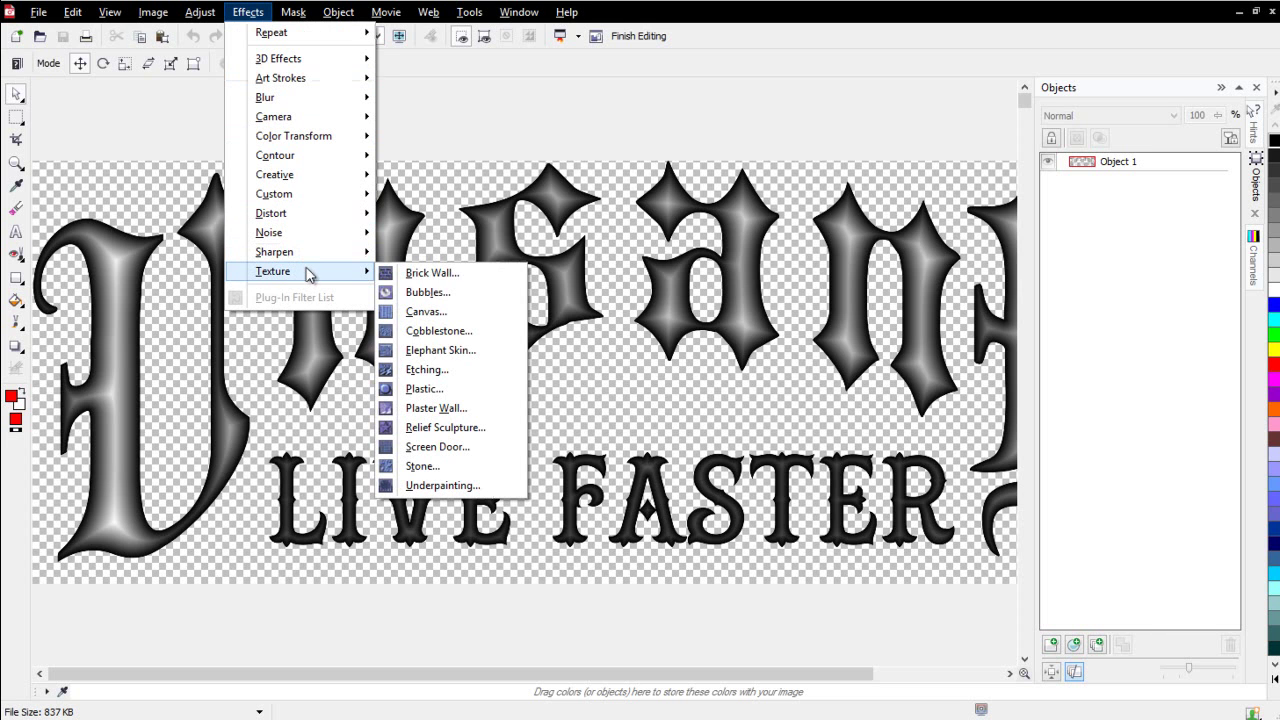
Set the Plastic effect to light direction 309, smoothness 0 and depth 27.
{"action": "left_click", "coordinate": [425, 389]}
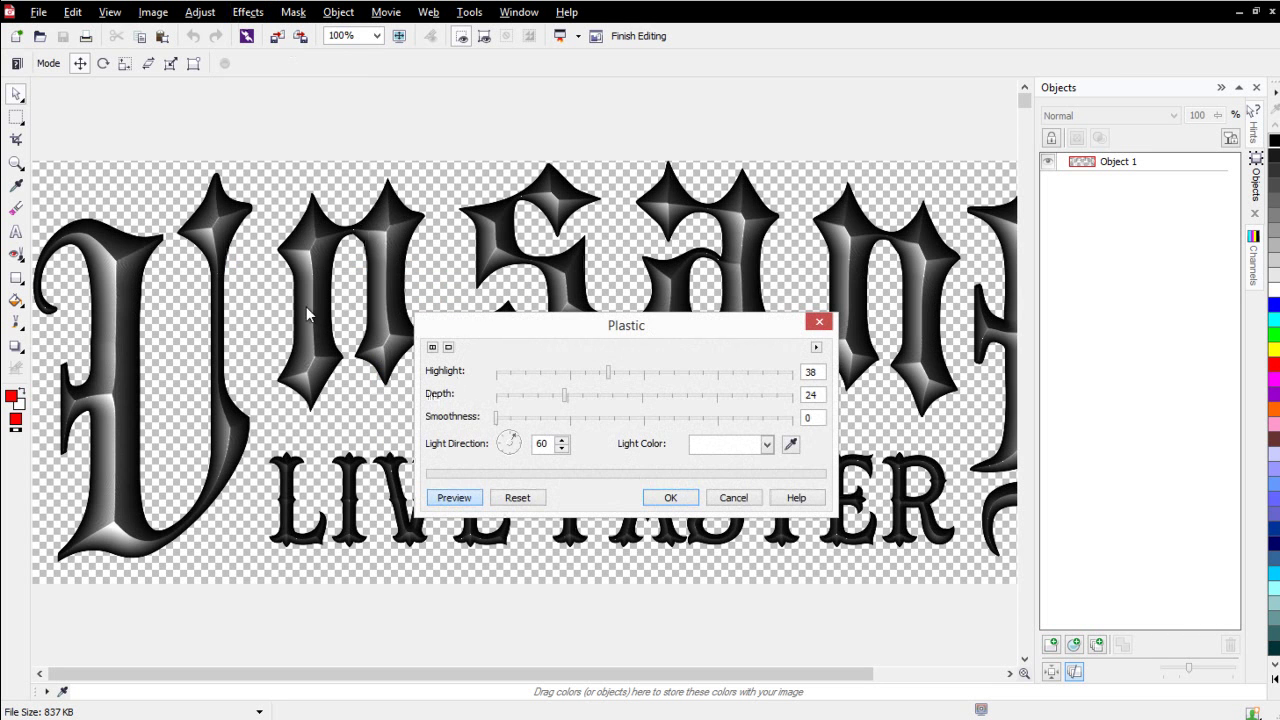
{"action": "left_click_drag", "start_coordinate": [537, 343], "coordinate": [463, 274]}
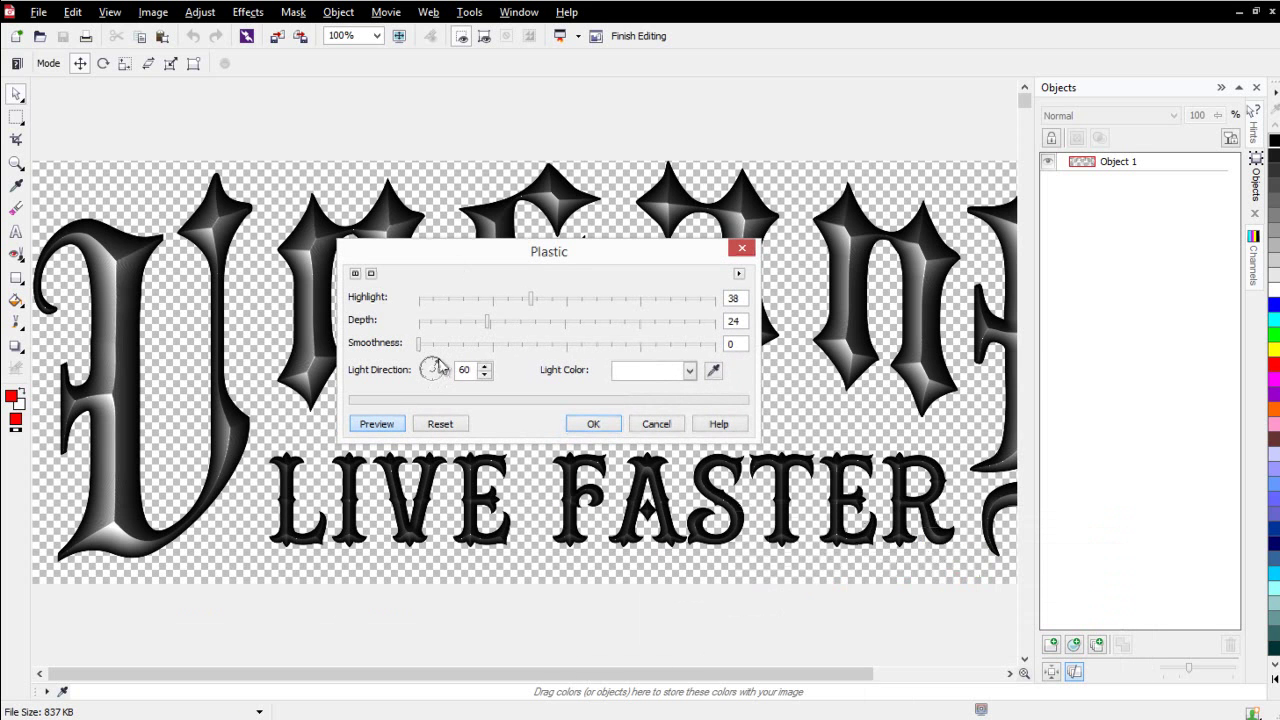
{"action": "left_click_drag", "start_coordinate": [439, 370], "coordinate": [444, 390]}
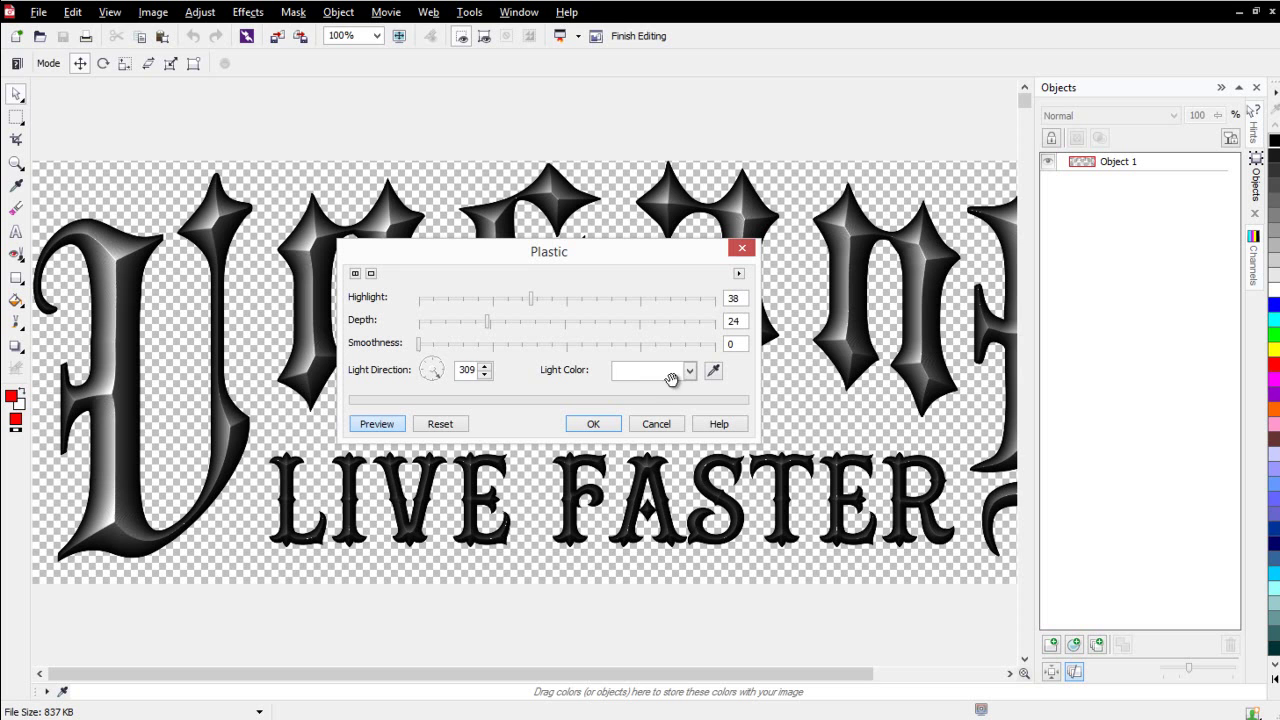
{"action": "mouse_move", "coordinate": [421, 343]}
{"action": "left_mouse_down"}
{"action": "mouse_move", "coordinate": [594, 353]}
{"action": "mouse_move", "coordinate": [420, 346]}
{"action": "left_mouse_up"}
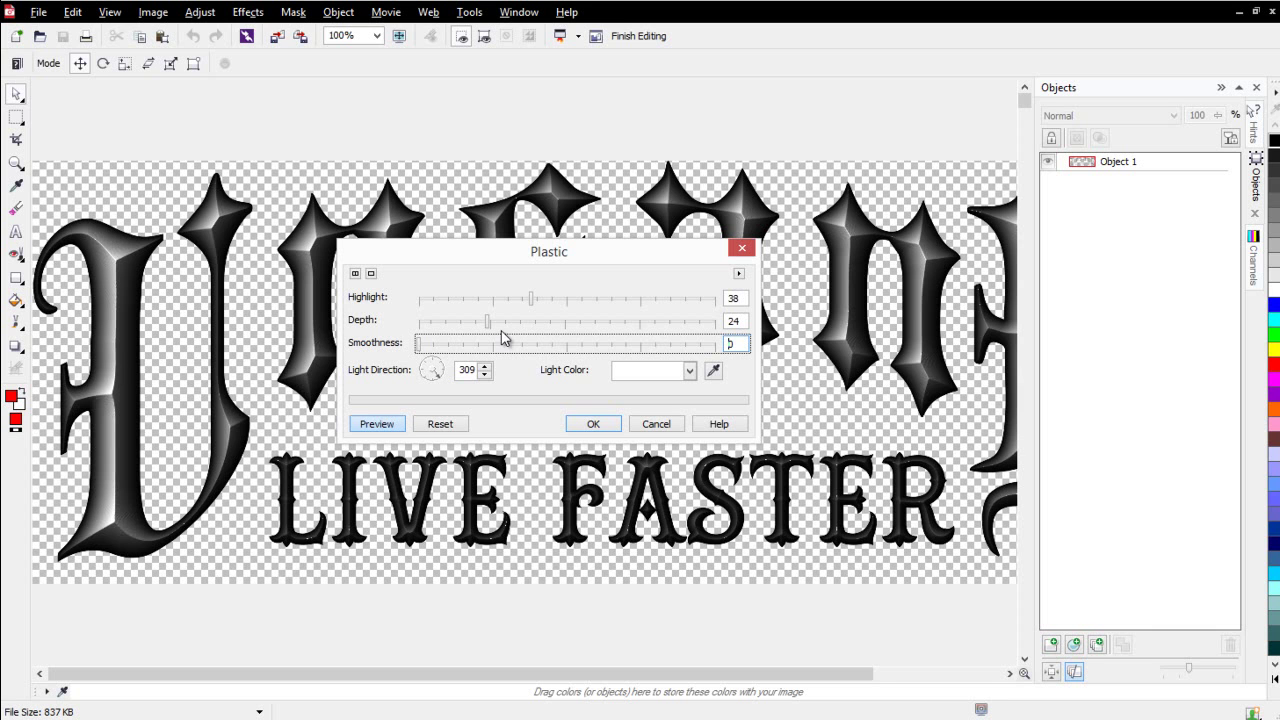
{"action": "mouse_move", "coordinate": [489, 328]}
{"action": "left_mouse_down"}
{"action": "mouse_move", "coordinate": [602, 342]}
{"action": "mouse_move", "coordinate": [494, 322]}
{"action": "mouse_move", "coordinate": [546, 303]}
{"action": "mouse_move", "coordinate": [580, 309]}
{"action": "left_mouse_up"}
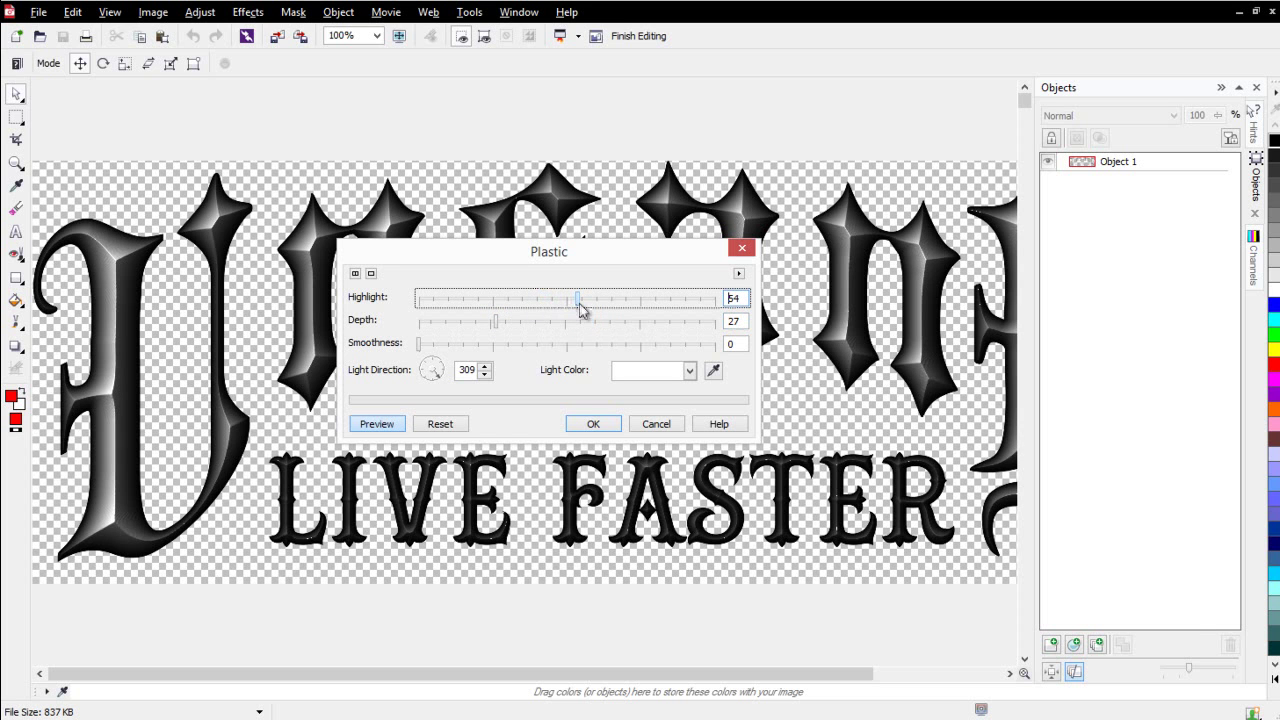
Change the plastic light colour from yellow to white and apply the effect.
{"action": "left_click", "coordinate": [690, 371]}
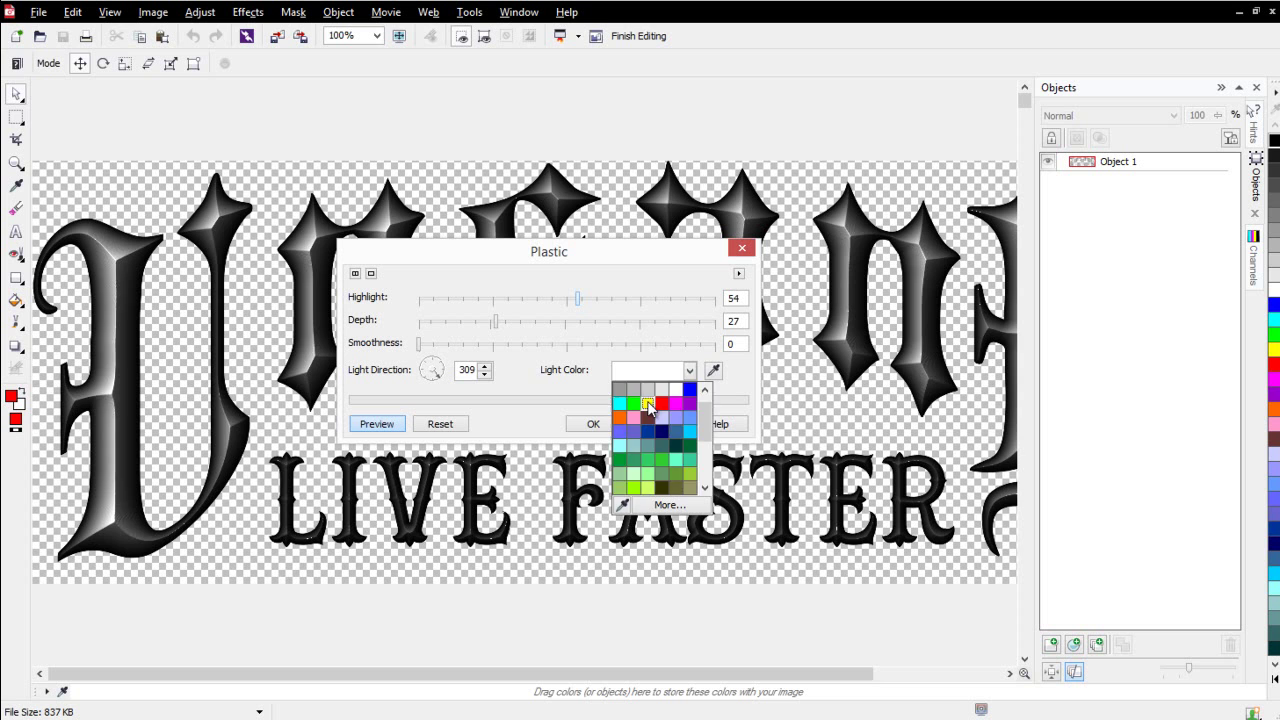
{"action": "left_click", "coordinate": [648, 405]}
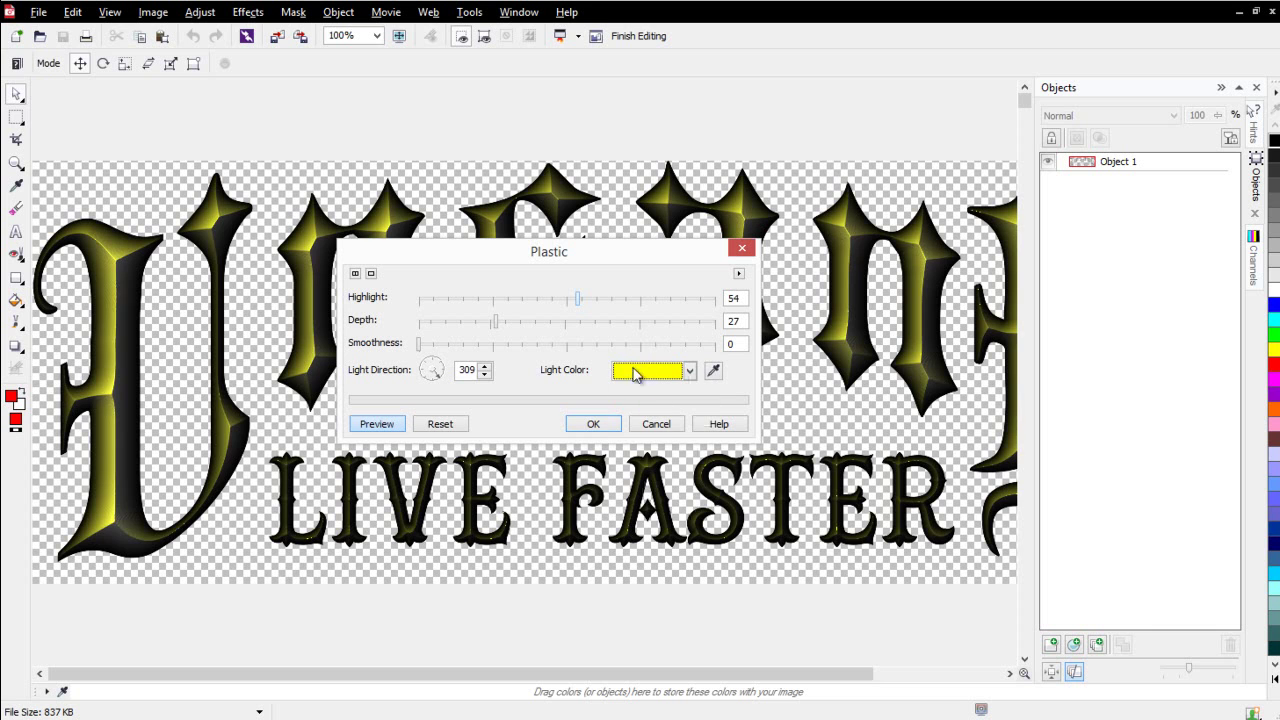
{"action": "left_click", "coordinate": [690, 371]}
{"action": "scroll", "coordinate": [672, 420], "scroll_direction": "up", "scroll_amount": 2}
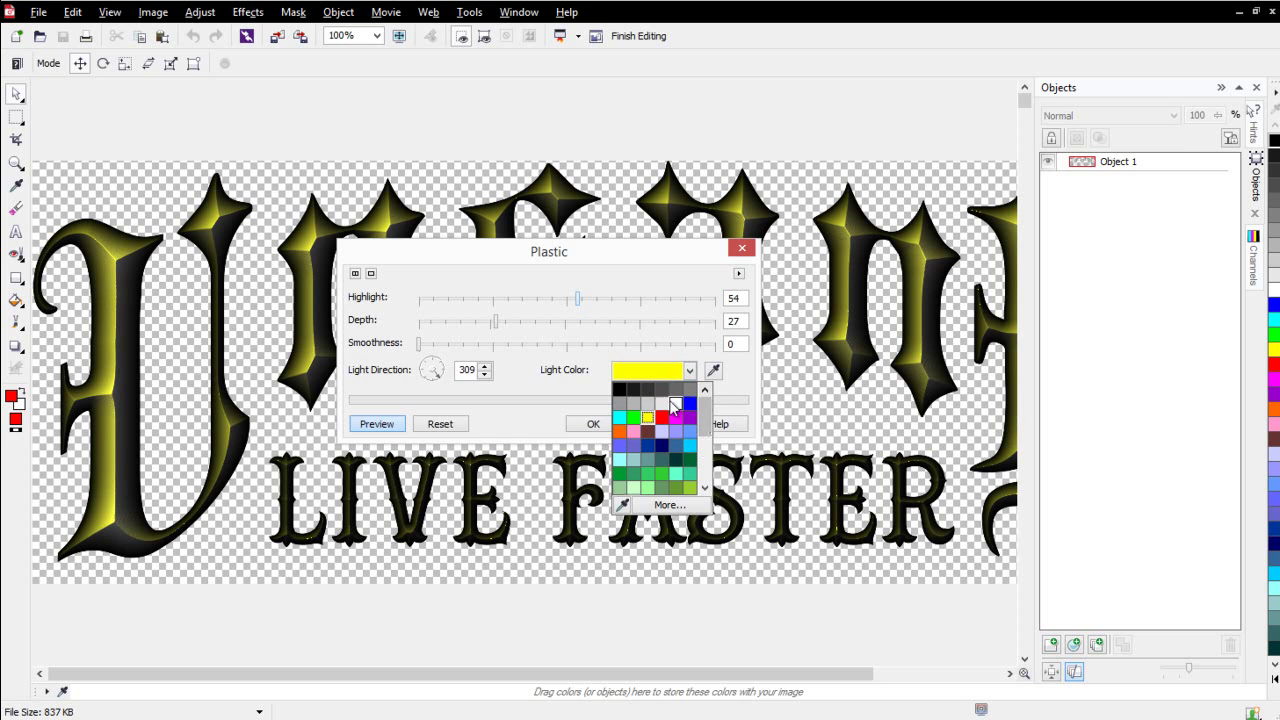
{"action": "left_click", "coordinate": [673, 405]}
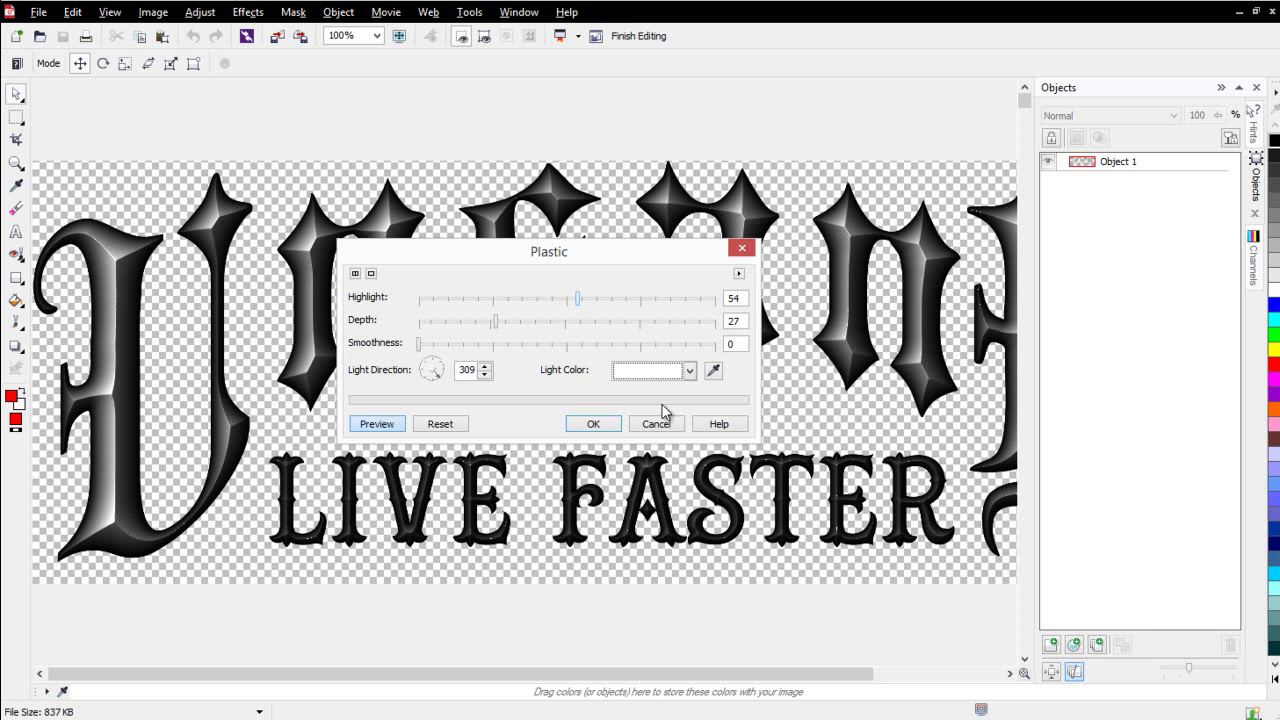
{"action": "left_click", "coordinate": [600, 425]}
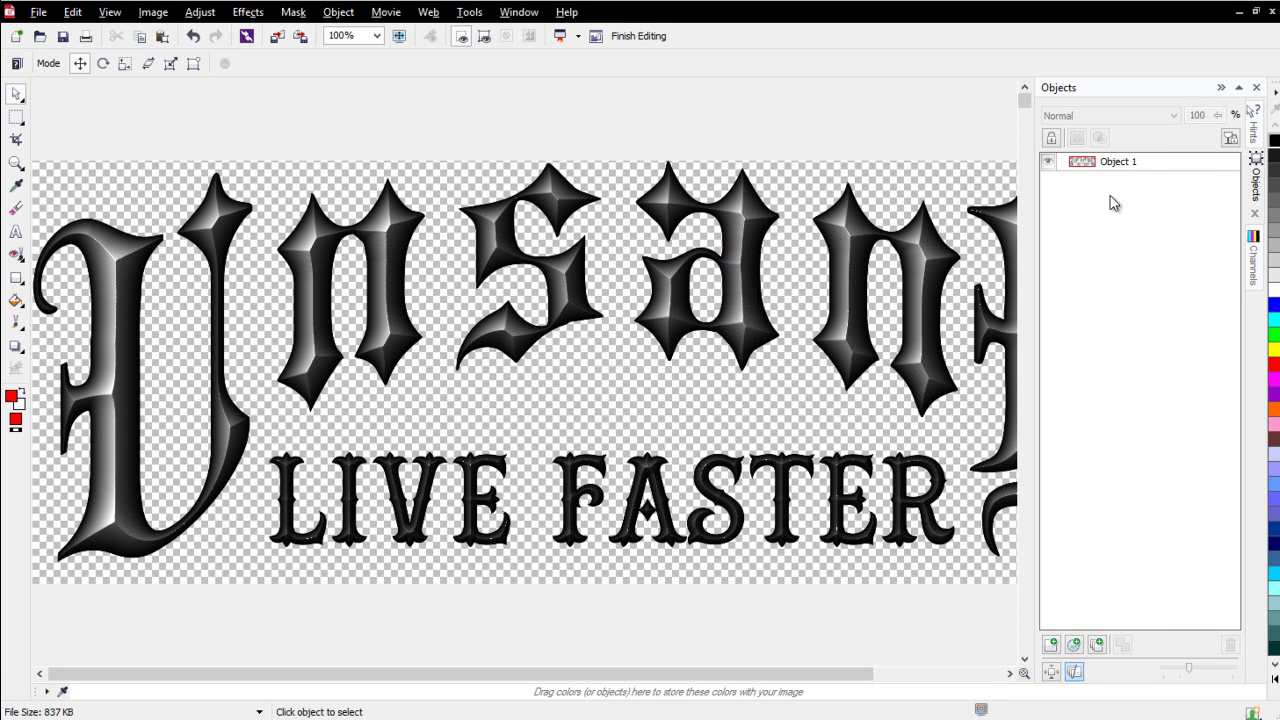
Duplicate Object 1 in the Objects docker to create Object 2 above it.
{"action": "left_click", "coordinate": [1148, 170]}
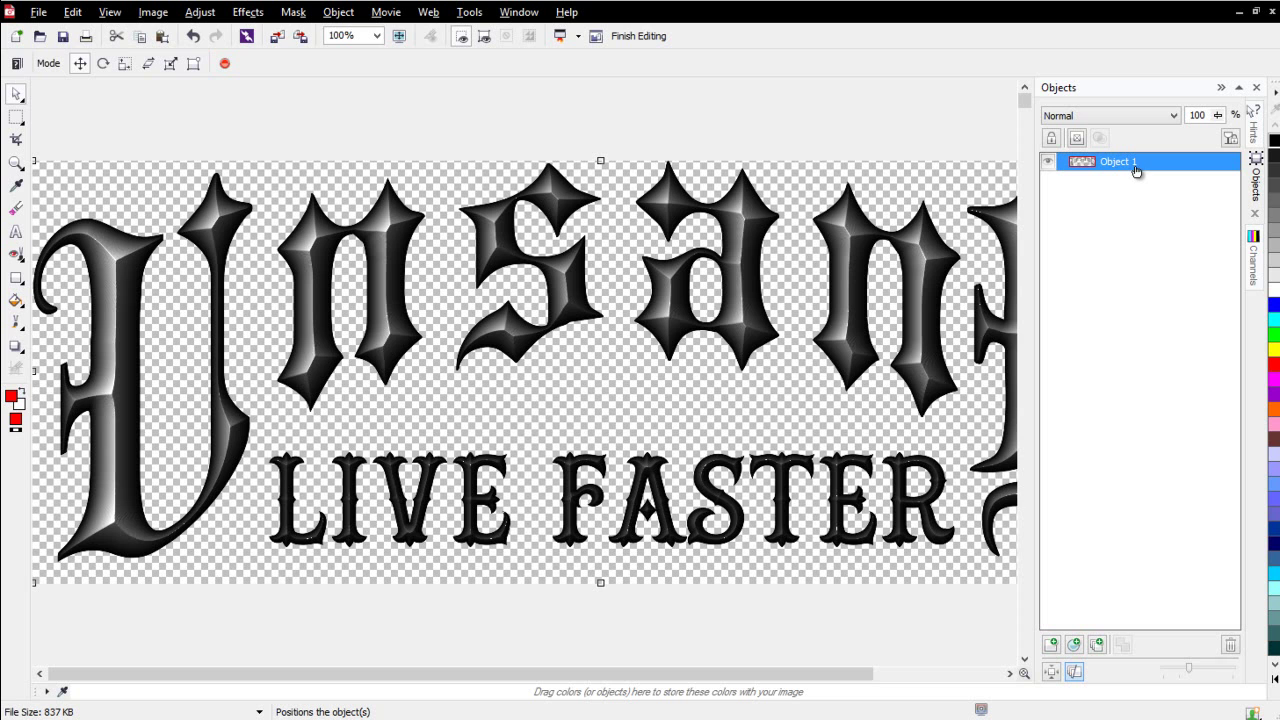
{"action": "right_click", "coordinate": [1136, 167]}
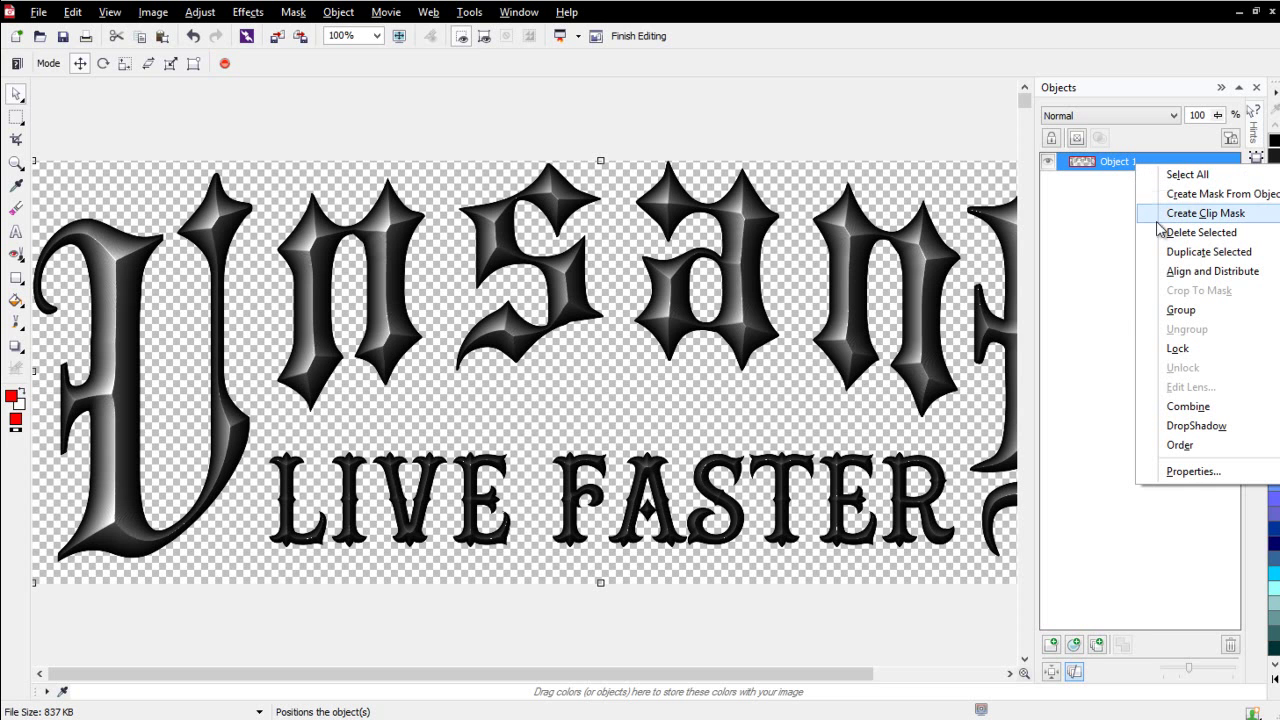
{"action": "left_click", "coordinate": [1168, 257]}
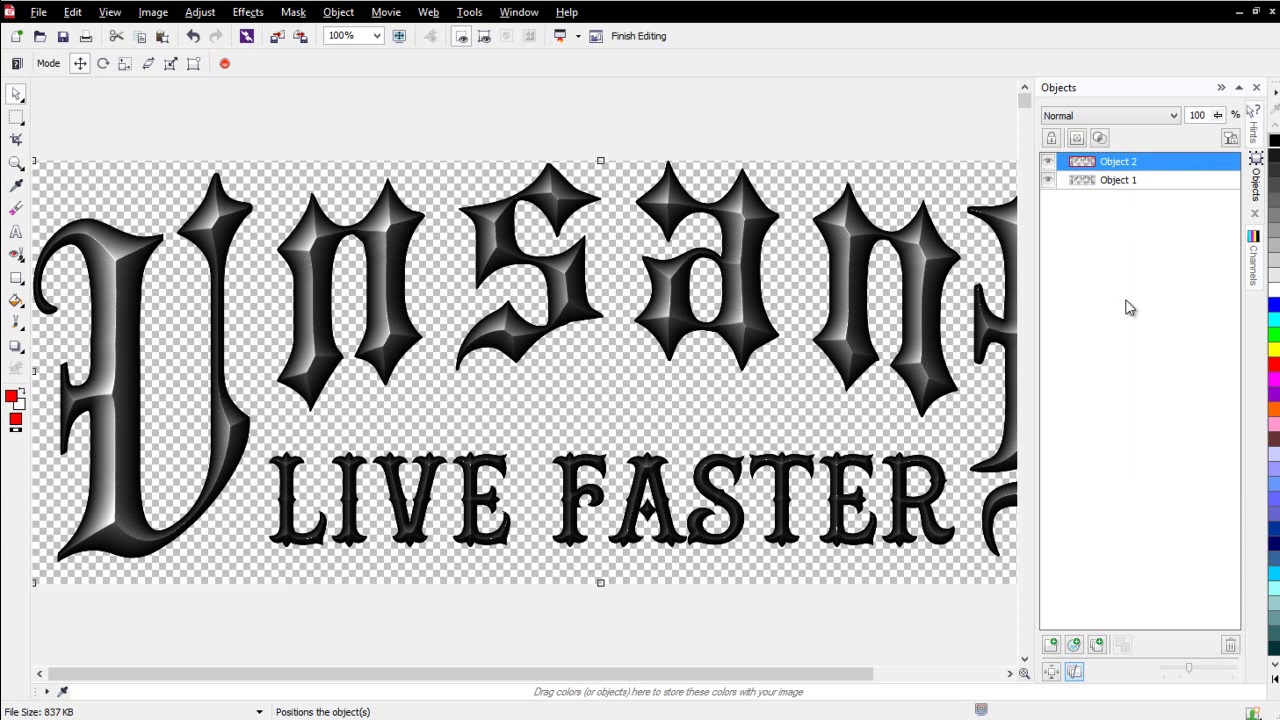
{"action": "double_click", "coordinate": [1116, 162]}
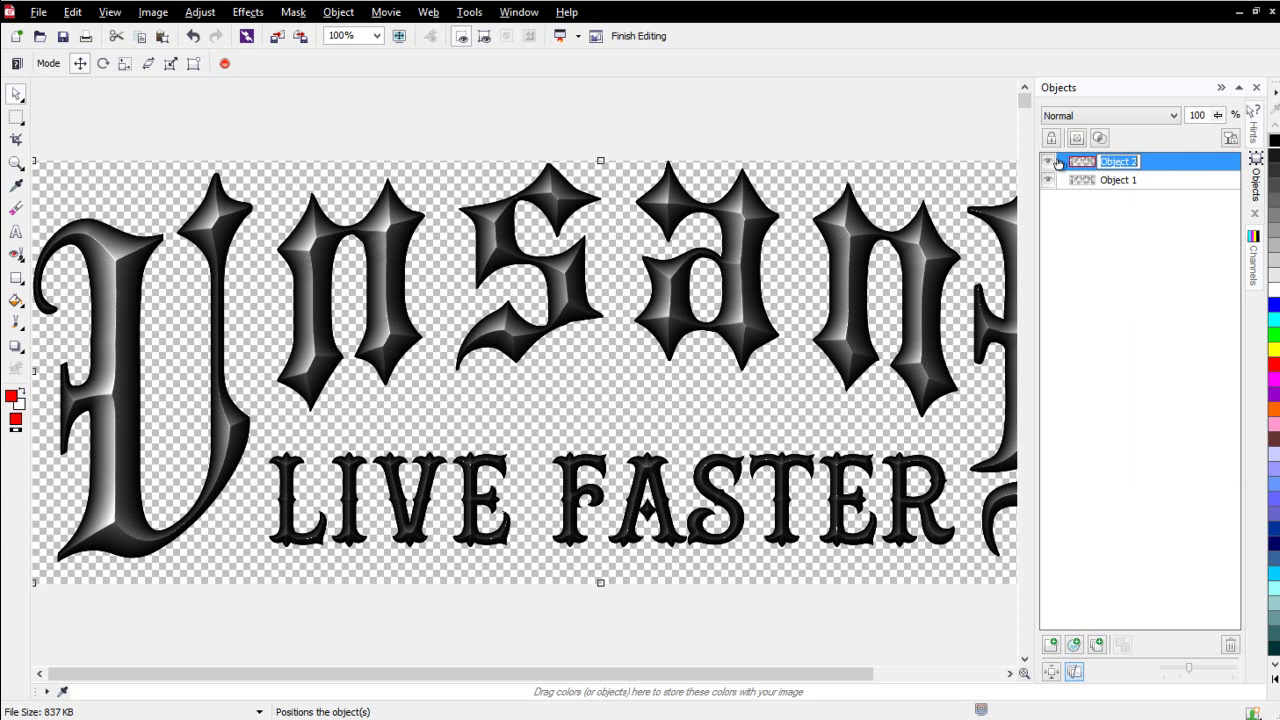
{"action": "left_click", "coordinate": [250, 12]}
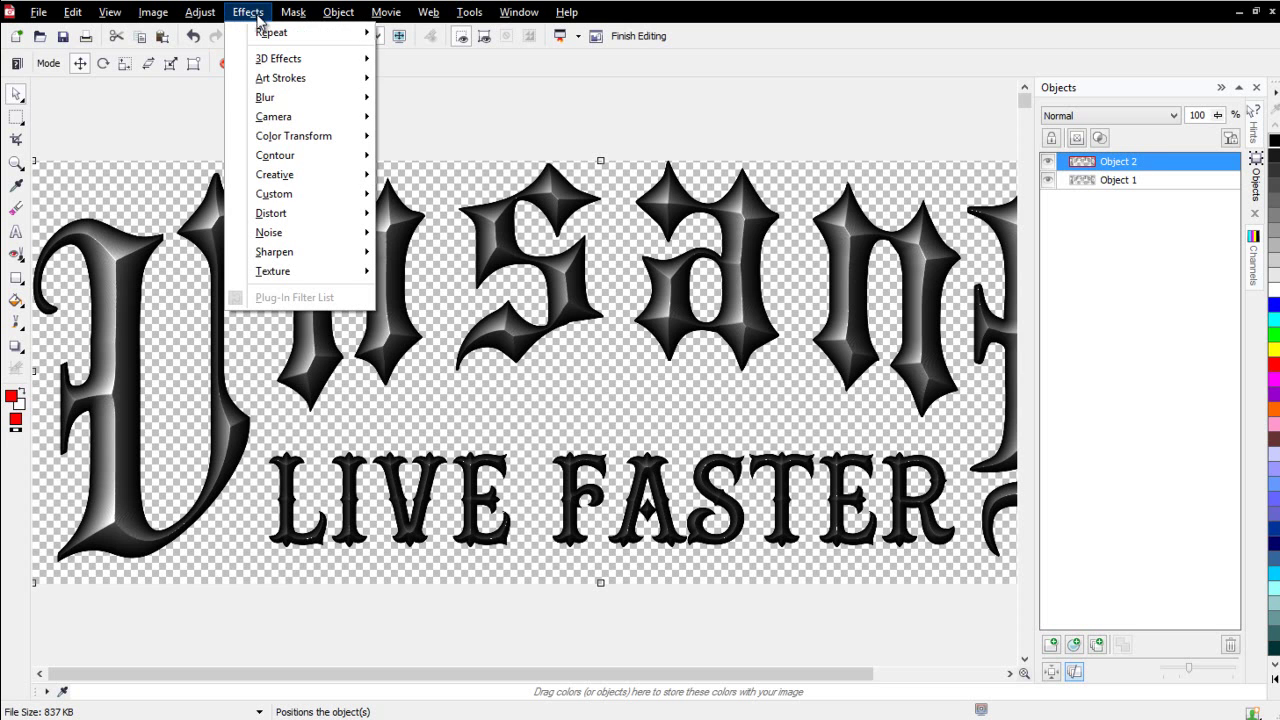
Apply the Blocks distortion to Object 2 with 10 × 10 blocks and 36% maximum offset.
{"action": "mouse_move", "coordinate": [310, 218]}
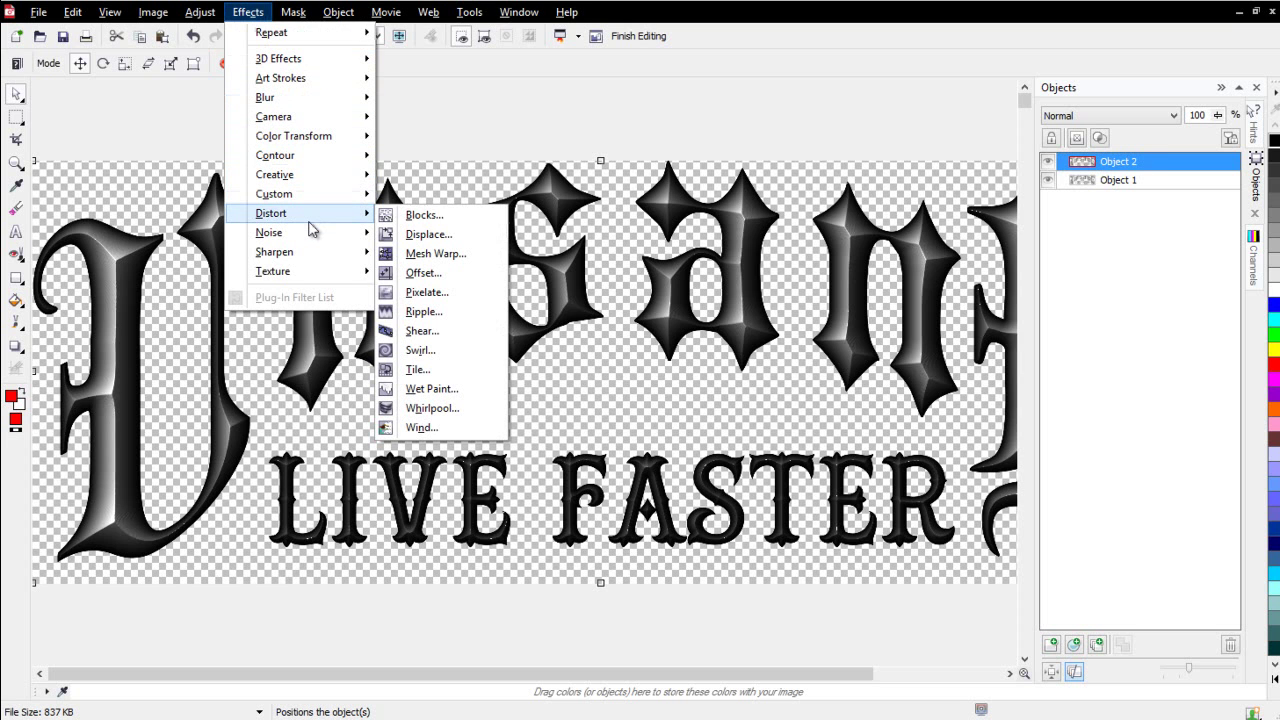
{"action": "left_click", "coordinate": [472, 222]}
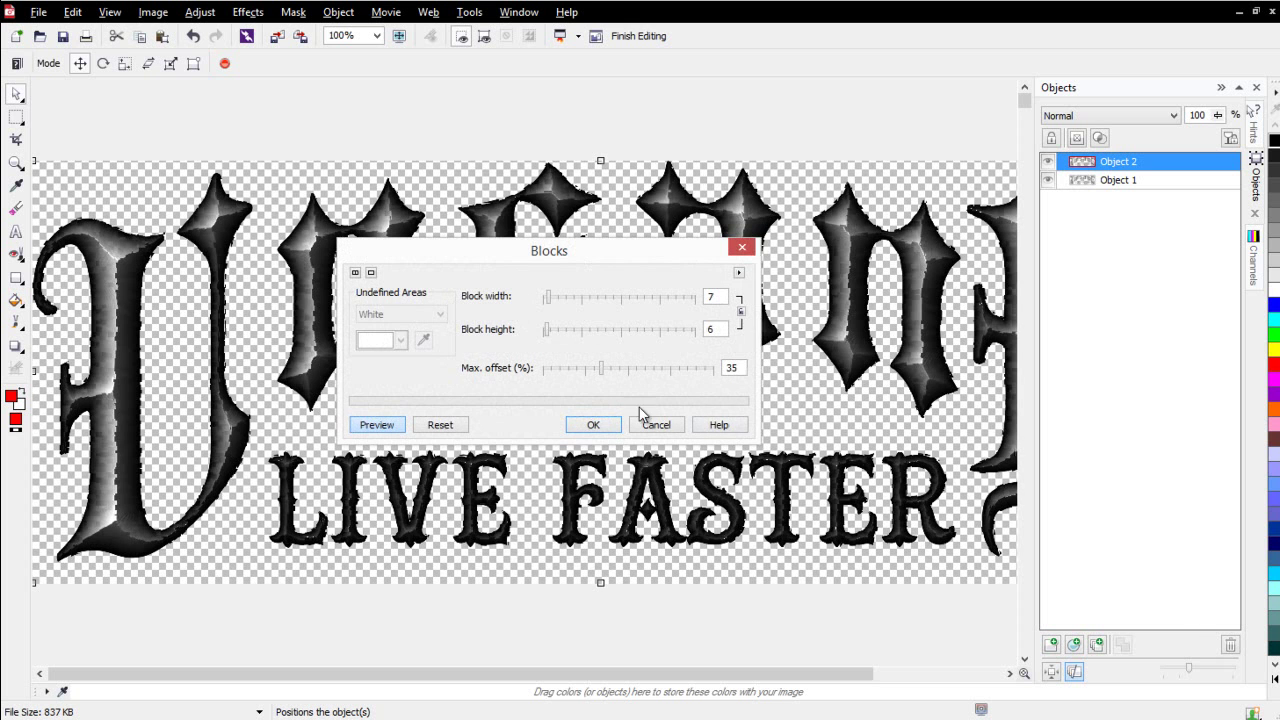
{"action": "left_click_drag", "start_coordinate": [466, 242], "coordinate": [575, 293]}
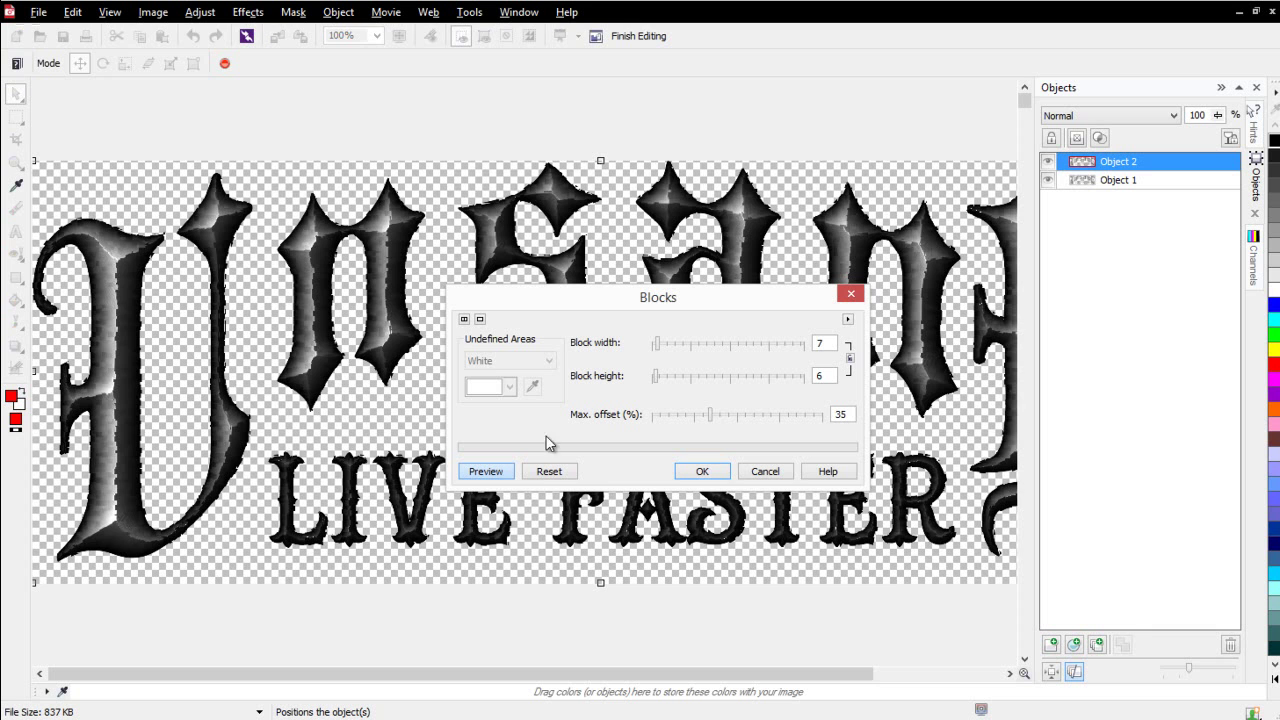
{"action": "left_click_drag", "start_coordinate": [664, 345], "coordinate": [670, 345]}
{"action": "left_click", "coordinate": [670, 378]}
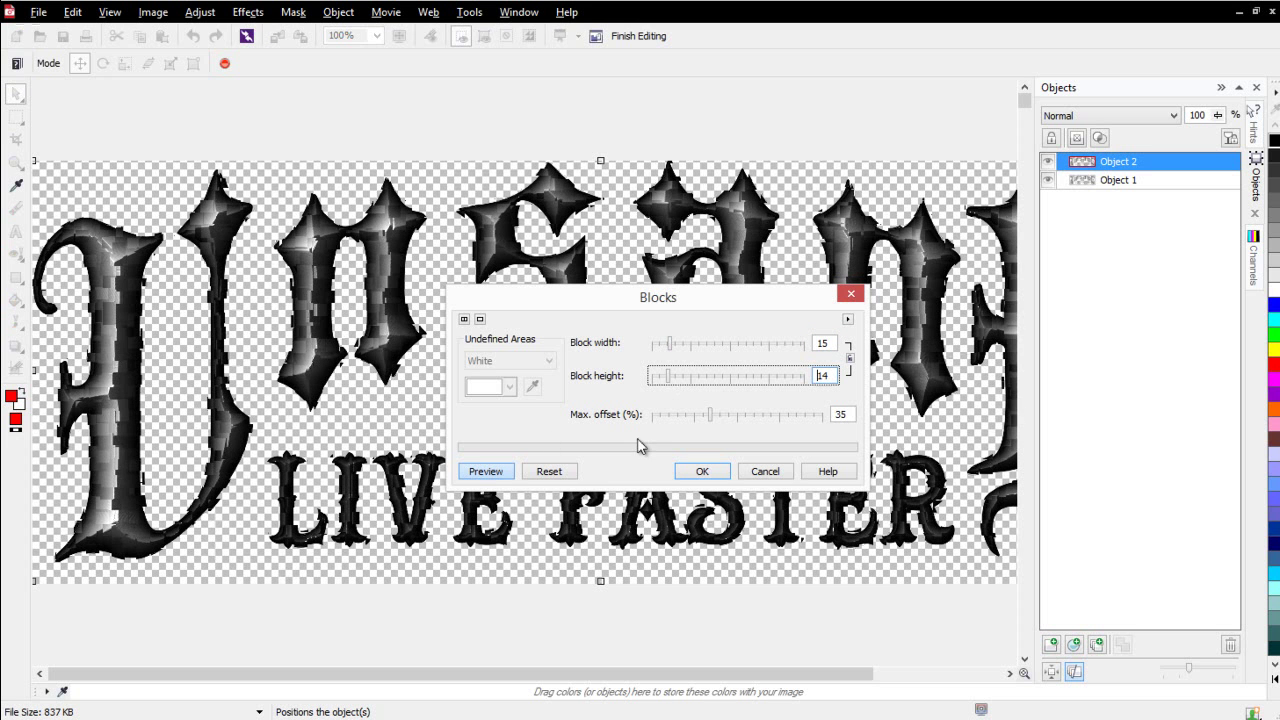
{"action": "left_click", "coordinate": [662, 345]}
{"action": "left_click", "coordinate": [663, 377]}
{"action": "left_click", "coordinate": [674, 420]}
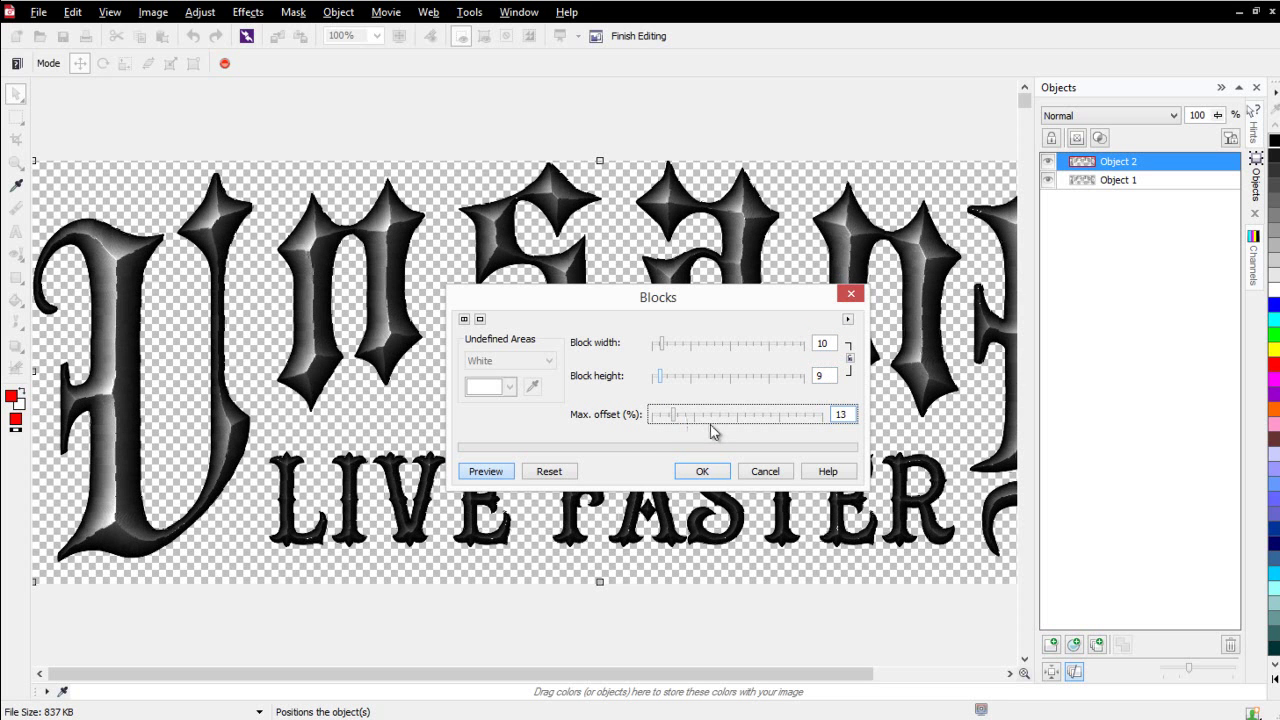
{"action": "left_click", "coordinate": [703, 417]}
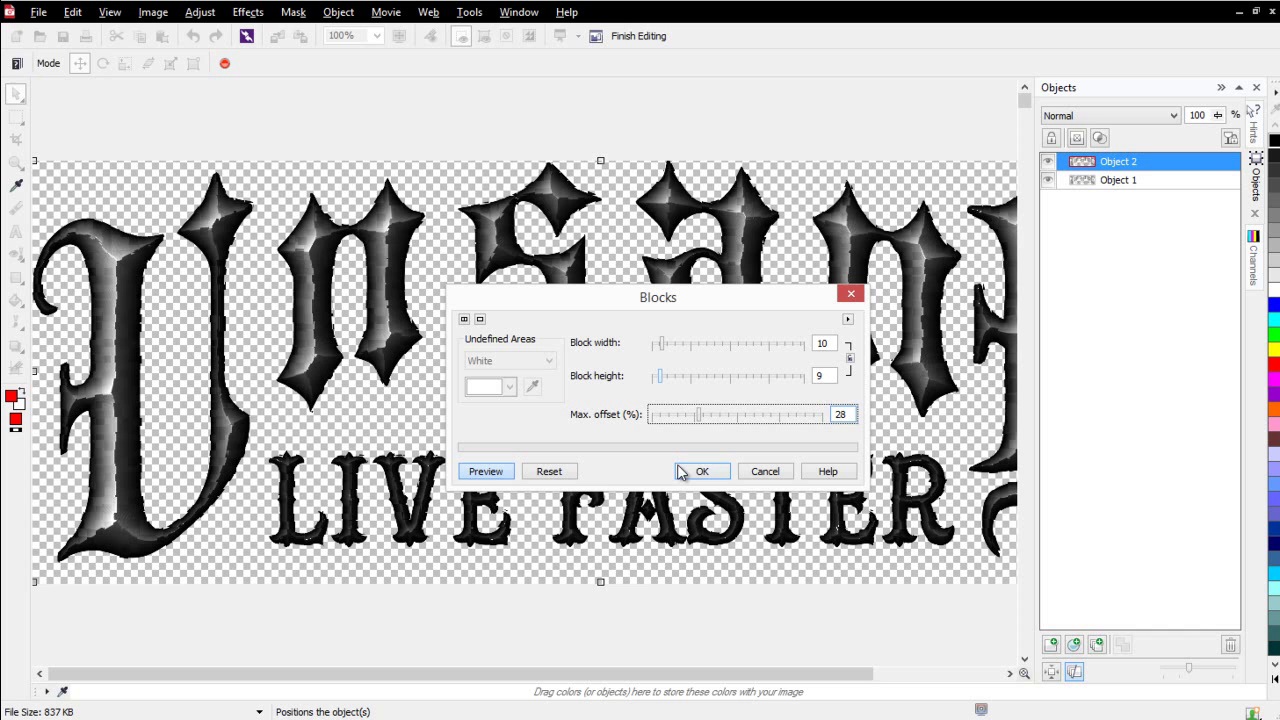
{"action": "left_click", "coordinate": [660, 384]}
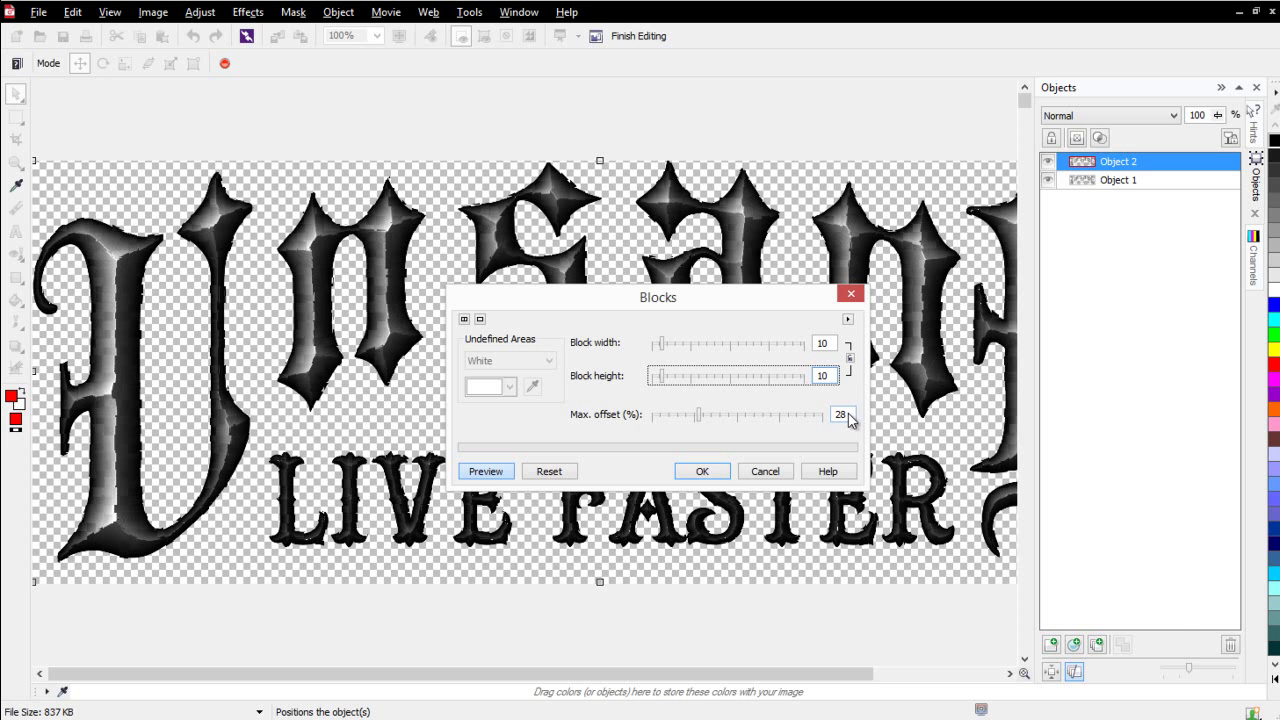
{"action": "left_click_drag", "start_coordinate": [699, 421], "coordinate": [714, 424]}
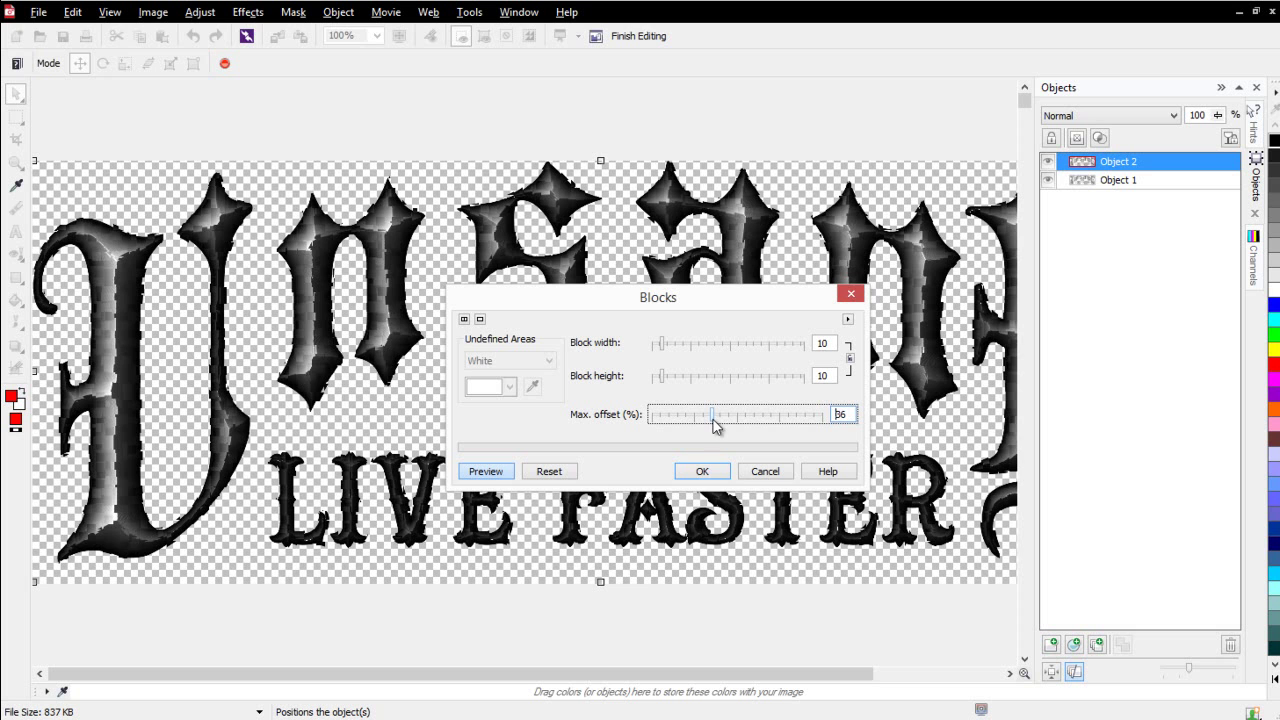
{"action": "left_click", "coordinate": [702, 471]}
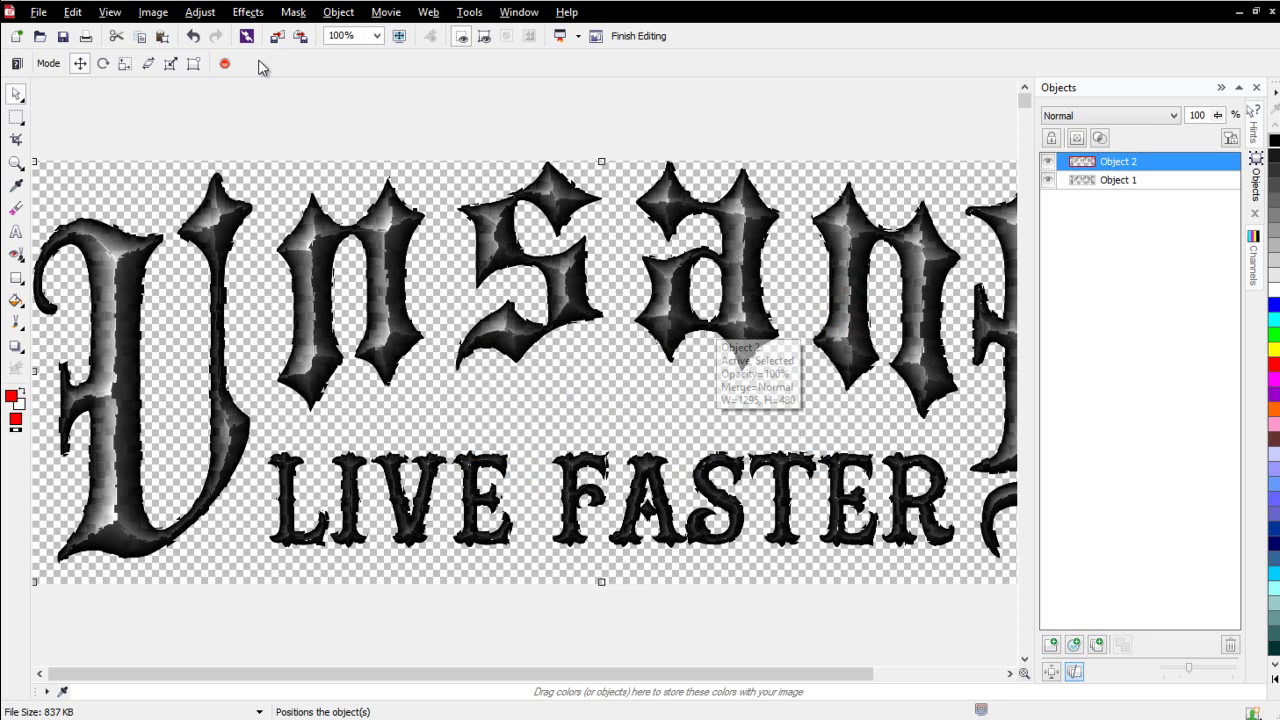
Apply a 1.0-pixel Gaussian Blur to the blocky copy.
{"action": "left_click", "coordinate": [245, 14]}
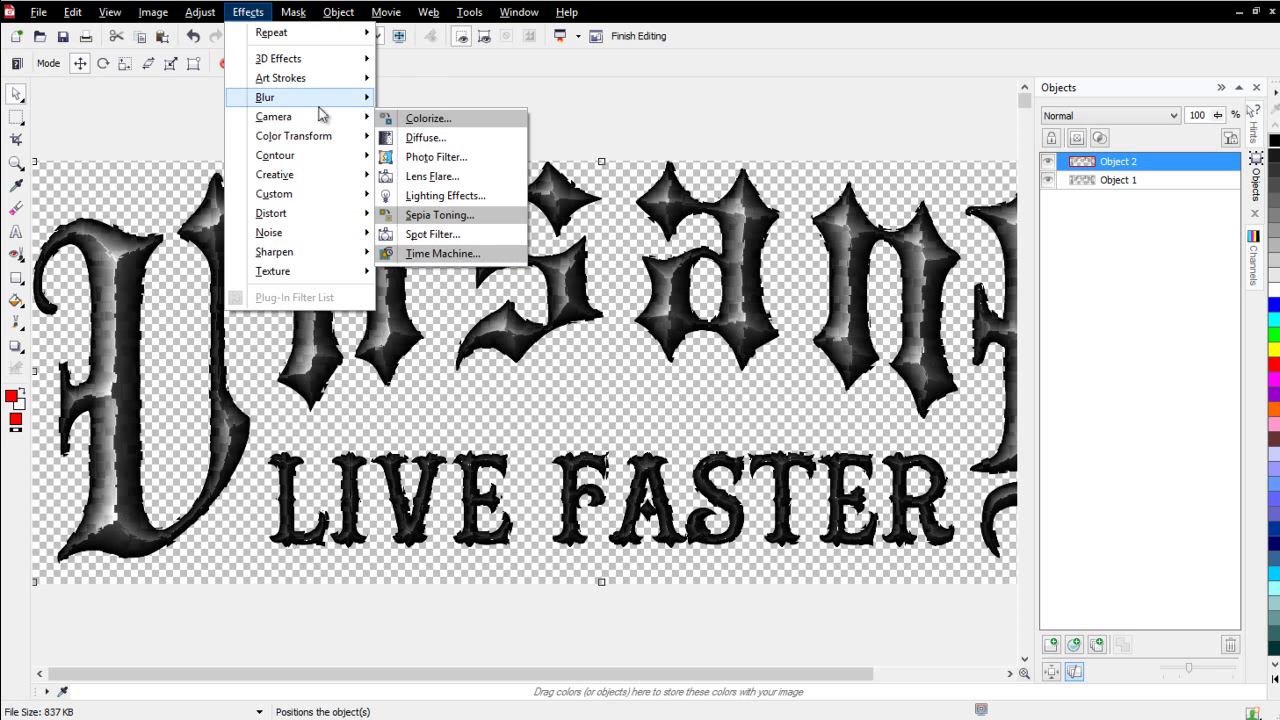
{"action": "mouse_move", "coordinate": [320, 104]}
{"action": "left_click", "coordinate": [433, 146]}
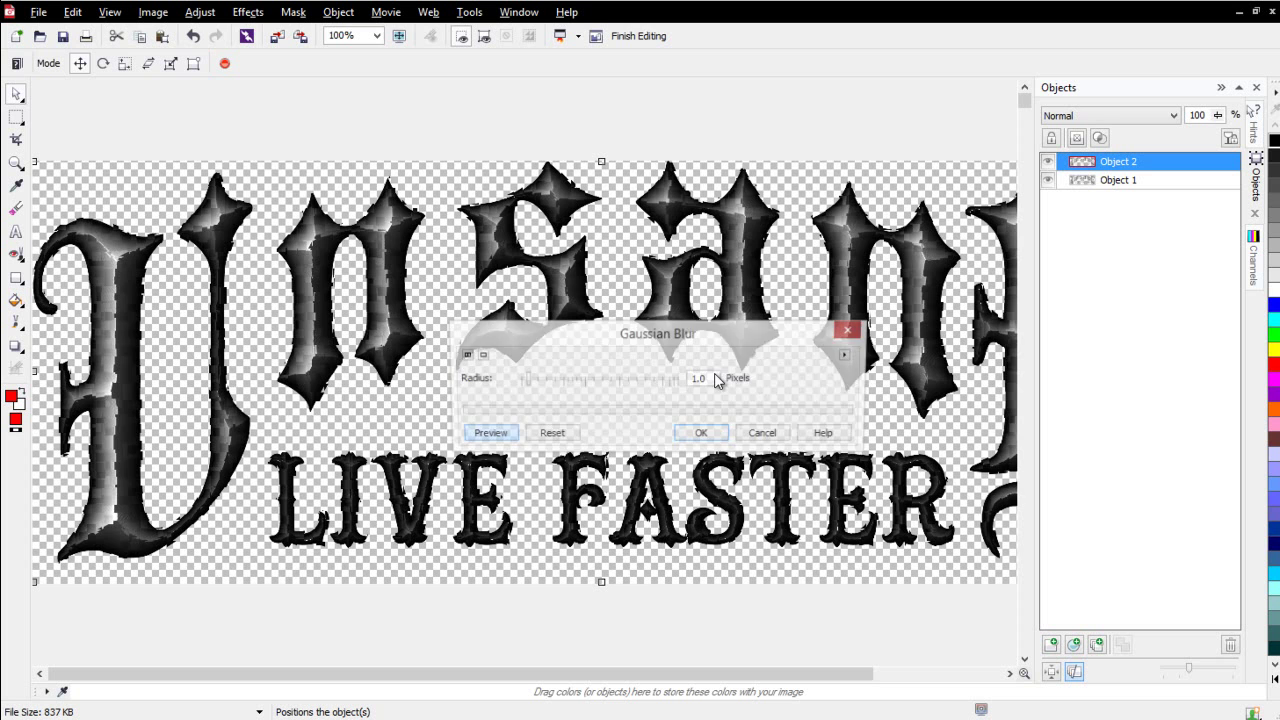
{"action": "left_click", "coordinate": [702, 436]}
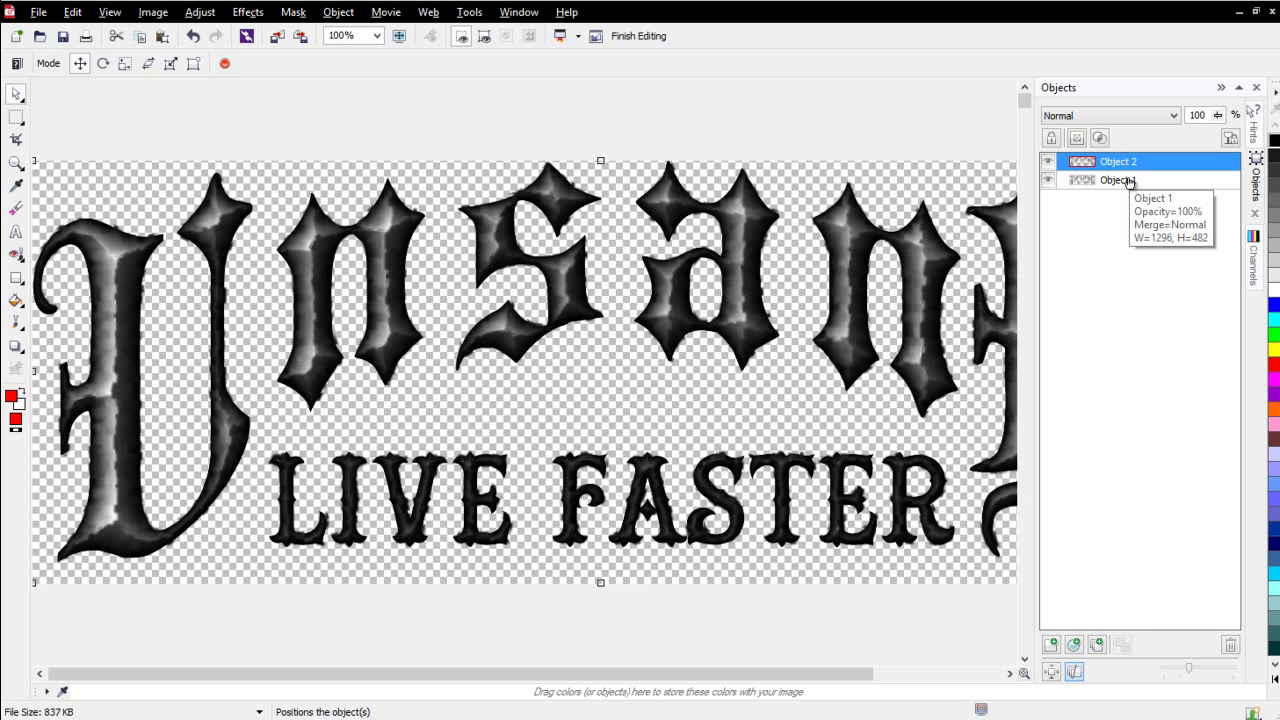
Select both text objects and combine them into a single Object 1.
{"action": "left_click", "coordinate": [1129, 181]}
{"action": "right_click", "coordinate": [1121, 181]}
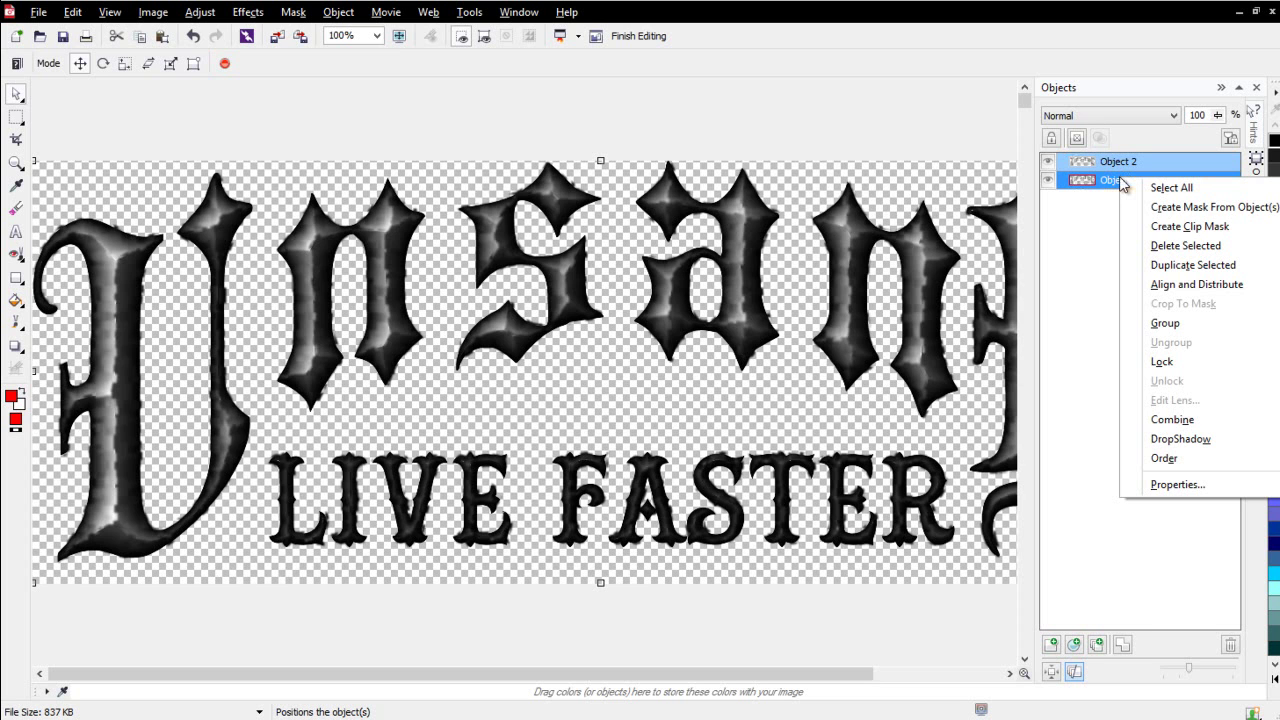
{"action": "mouse_move", "coordinate": [1197, 425]}
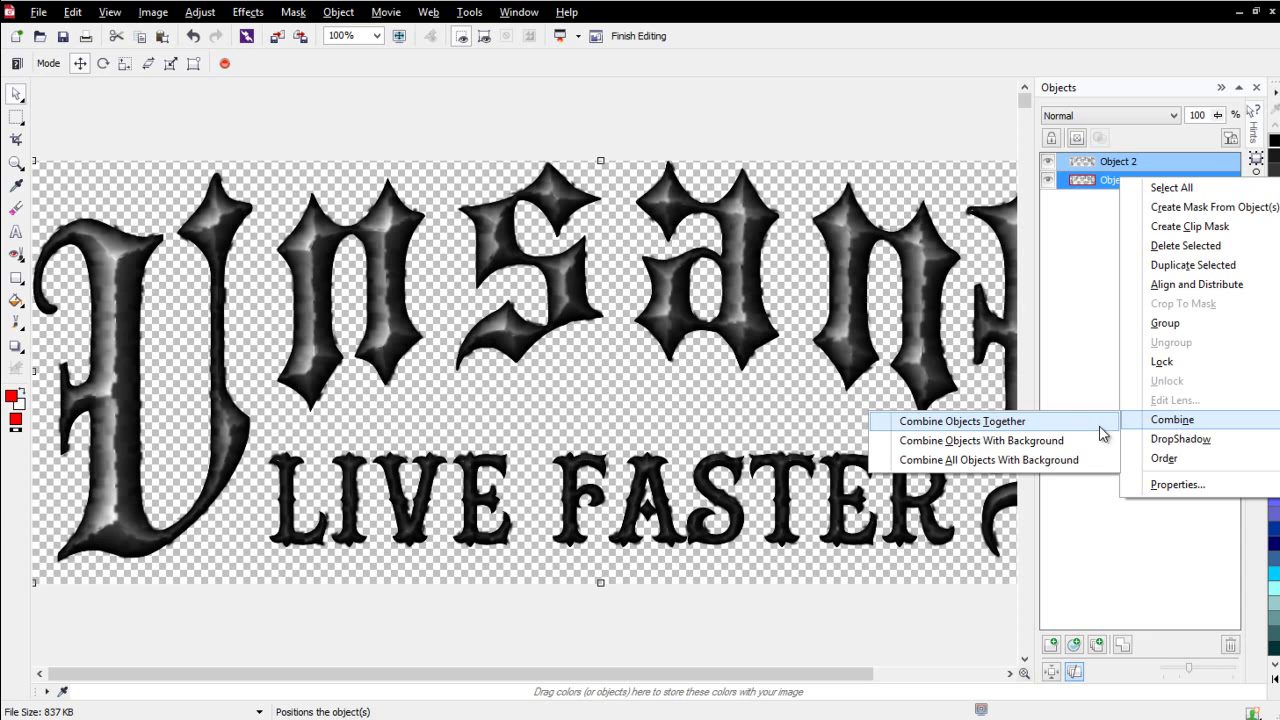
{"action": "left_click", "coordinate": [1063, 424]}
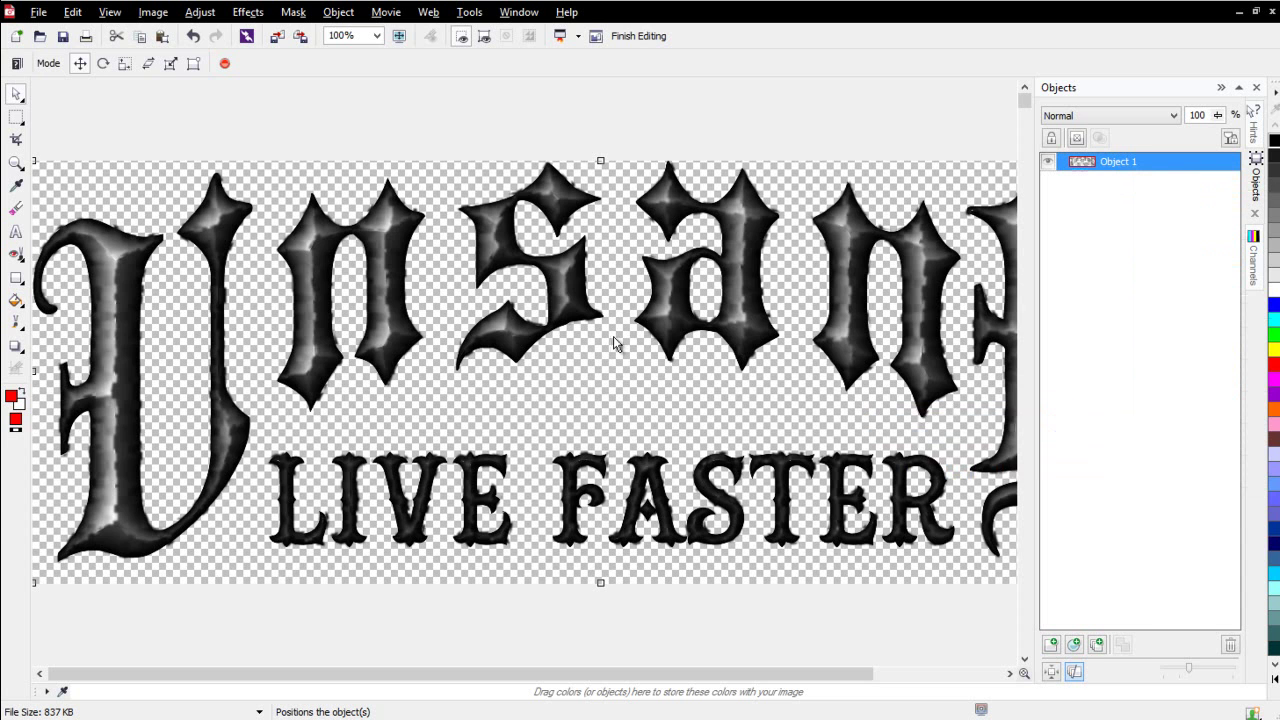
Reapply the Plastic texture to the merged lettering with Smoothness raised to 4.
{"action": "left_click", "coordinate": [249, 13]}
{"action": "mouse_move", "coordinate": [293, 273]}
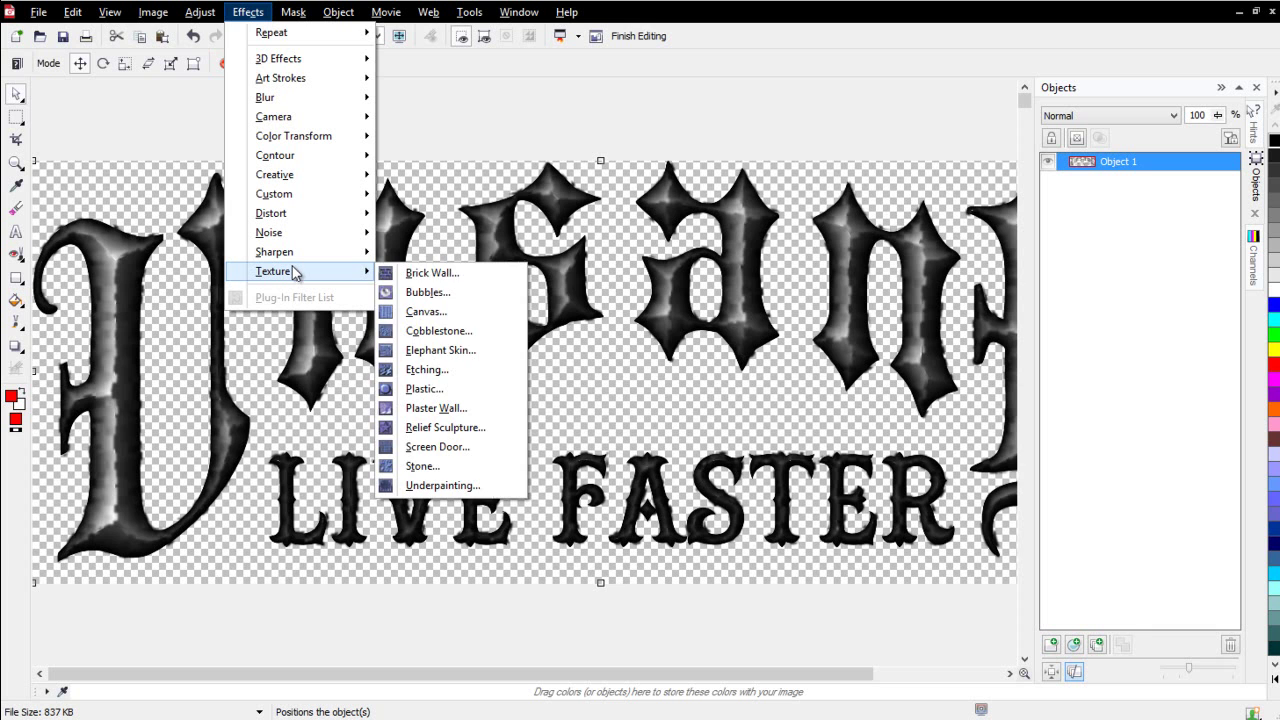
{"action": "left_click", "coordinate": [440, 392]}
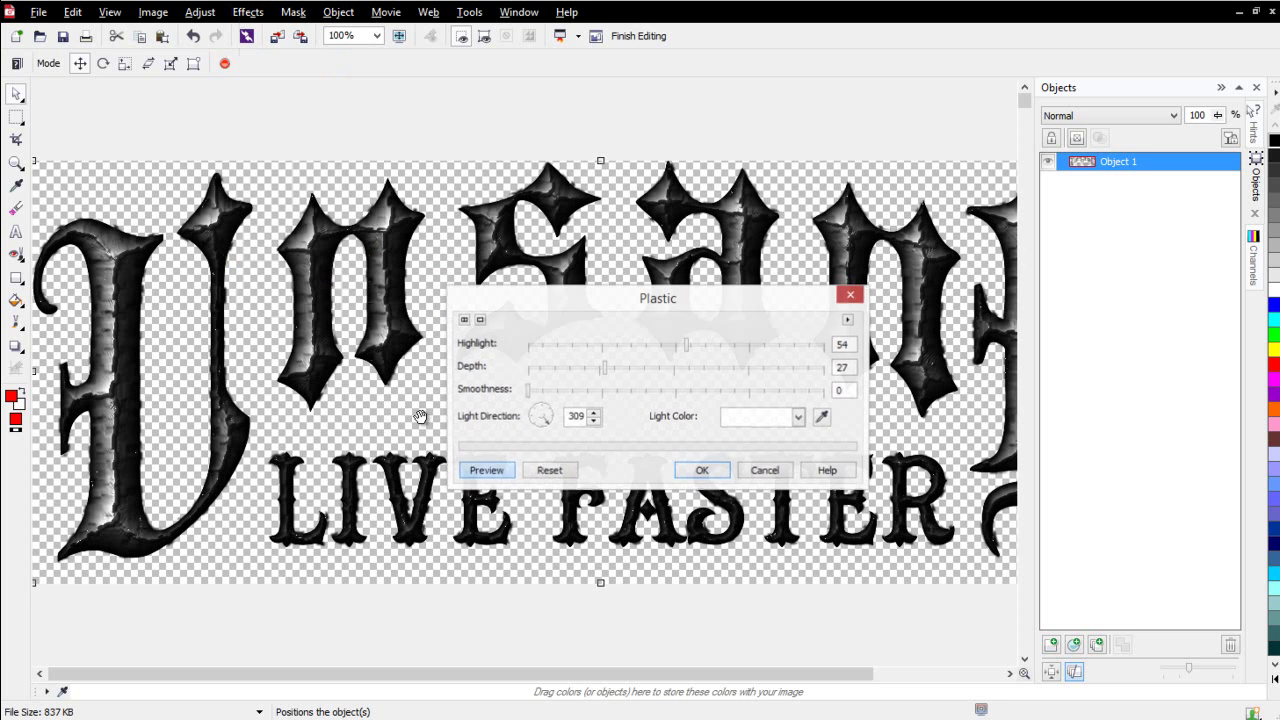
{"action": "left_click", "coordinate": [539, 393]}
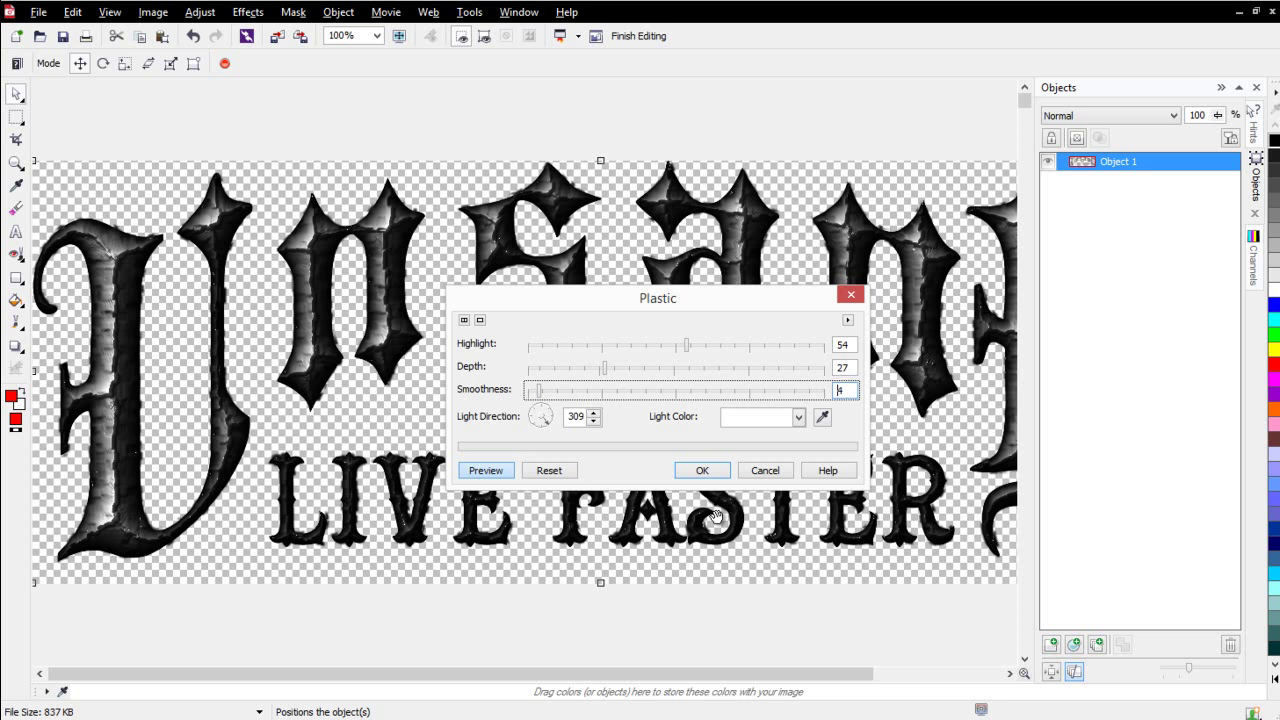
{"action": "left_click", "coordinate": [695, 478]}
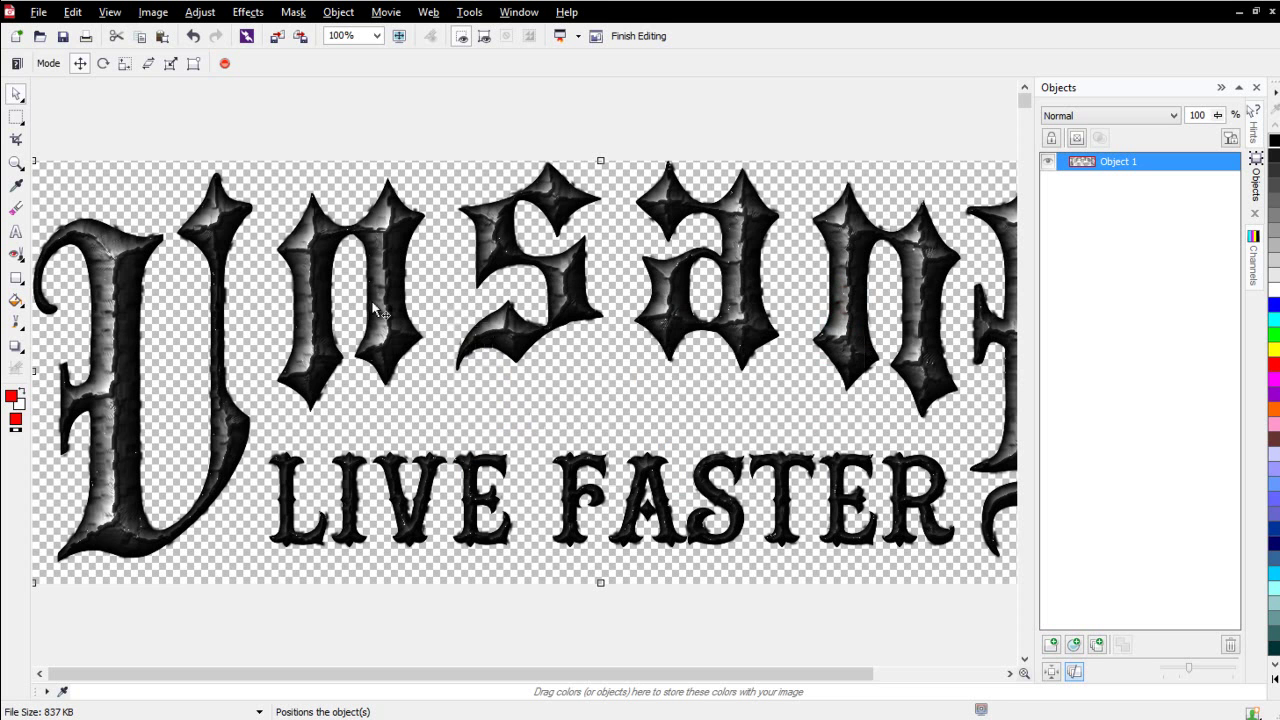
Set up a Gaussian Blur on the stone lettering with a lowered radius.
{"action": "scroll", "coordinate": [430, 430], "scroll_direction": "up", "scroll_amount": 2}
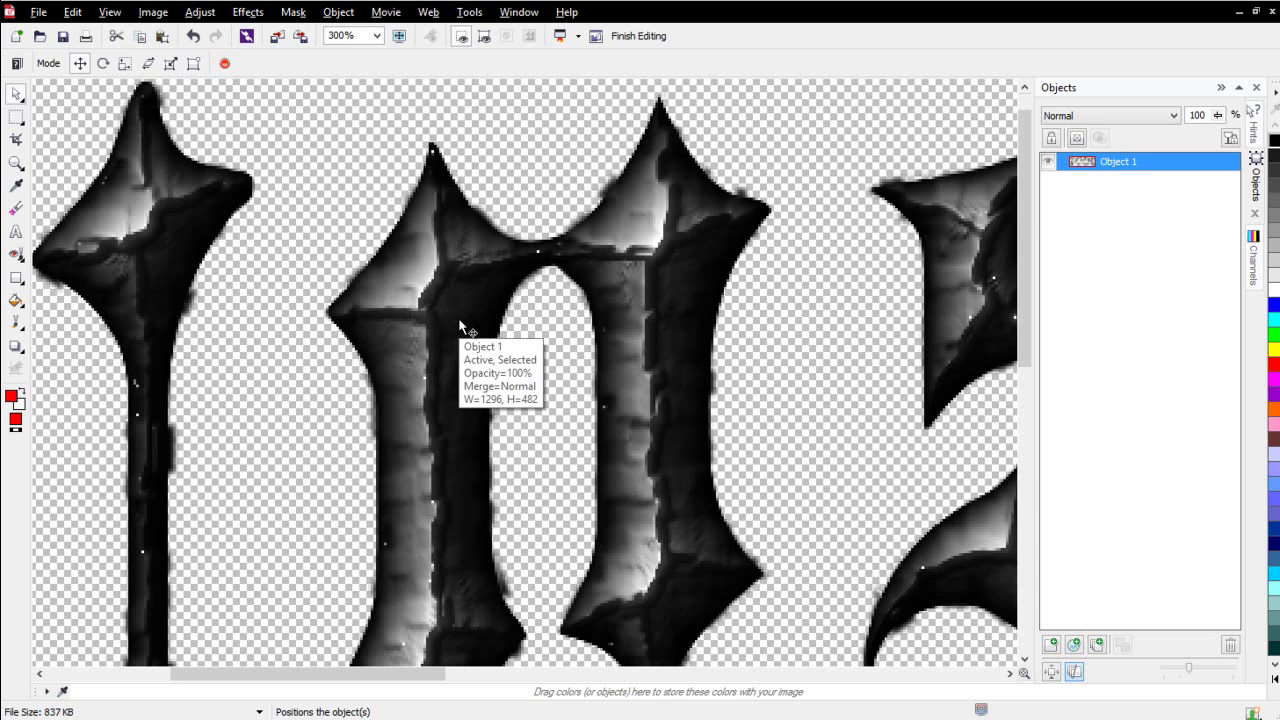
{"action": "scroll", "coordinate": [460, 340], "scroll_direction": "down", "scroll_amount": 1}
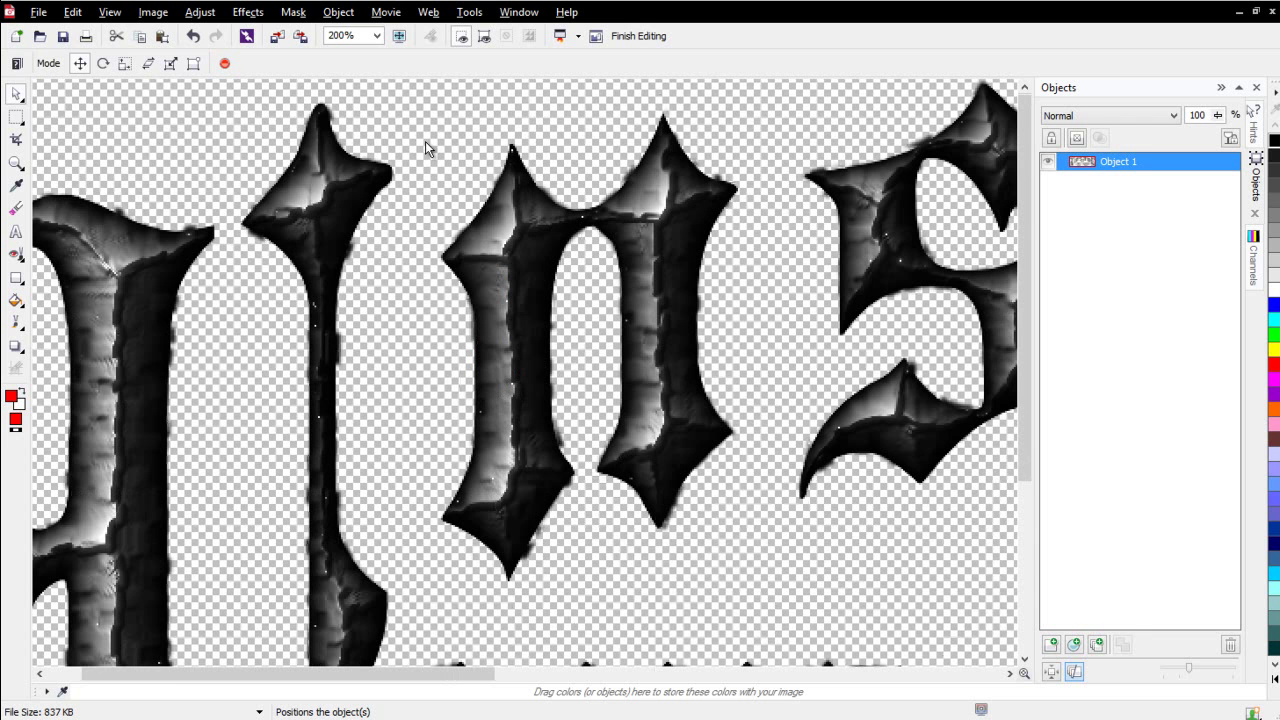
{"action": "left_click", "coordinate": [247, 12]}
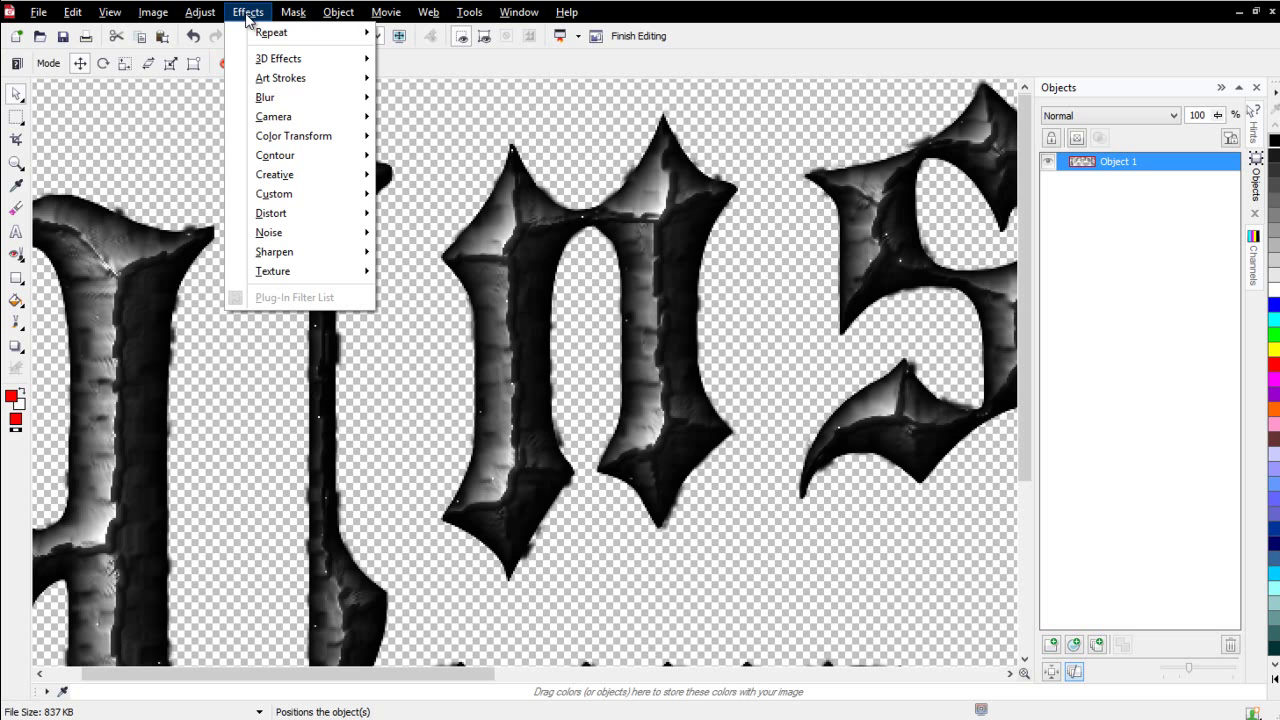
{"action": "mouse_move", "coordinate": [300, 99]}
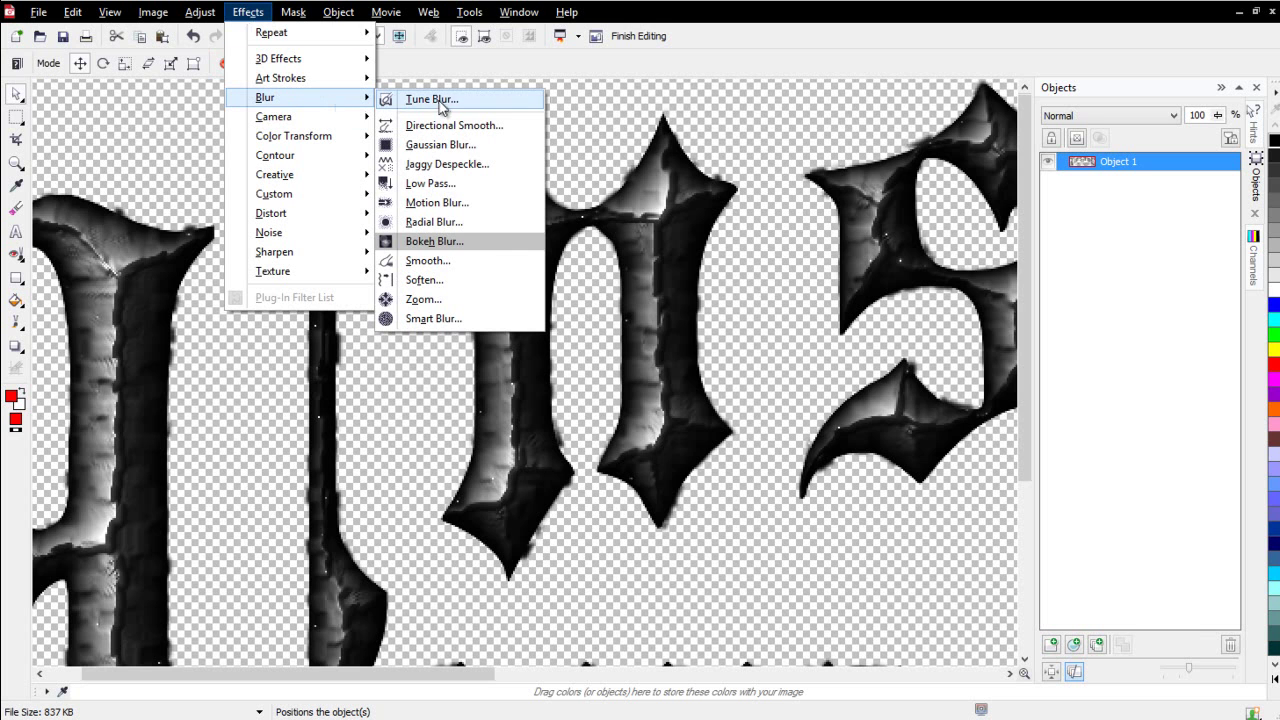
{"action": "left_click", "coordinate": [458, 149]}
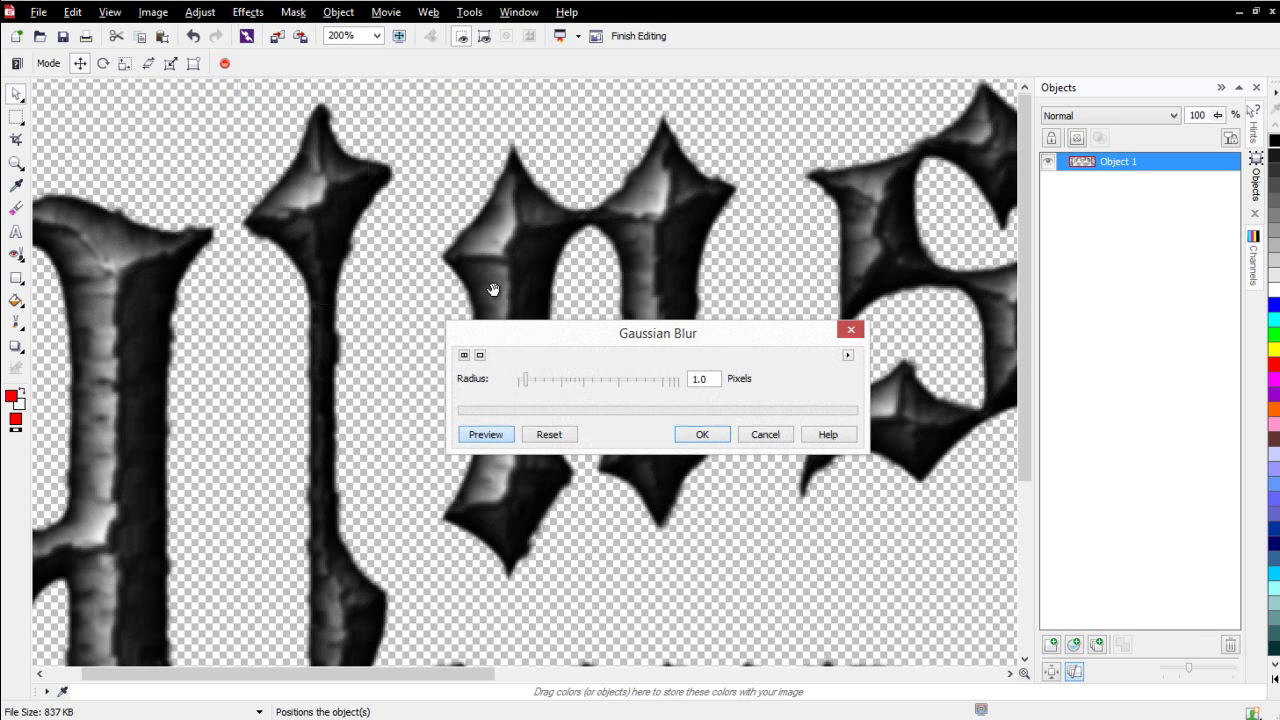
{"action": "left_click", "coordinate": [521, 383]}
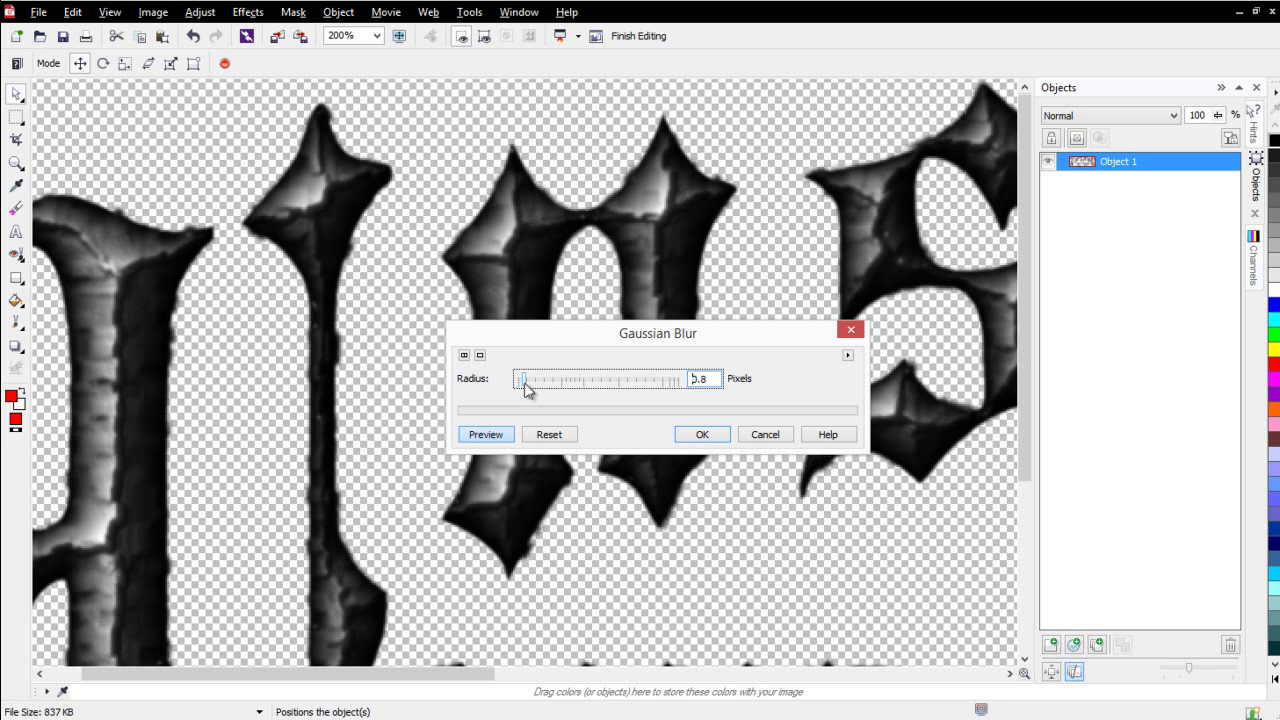
Apply the light blur, save the image, and return the bitmap to CorelDRAW.
{"action": "left_click", "coordinate": [703, 437]}
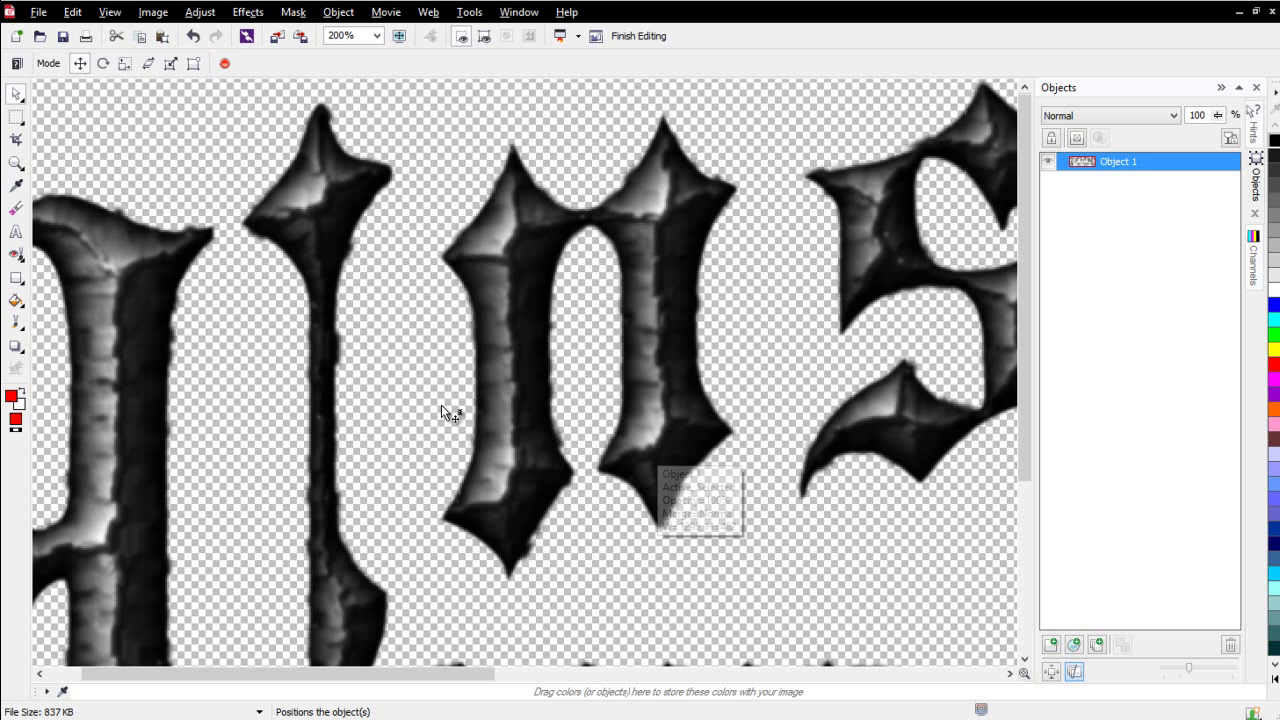
{"action": "left_click", "coordinate": [63, 36]}
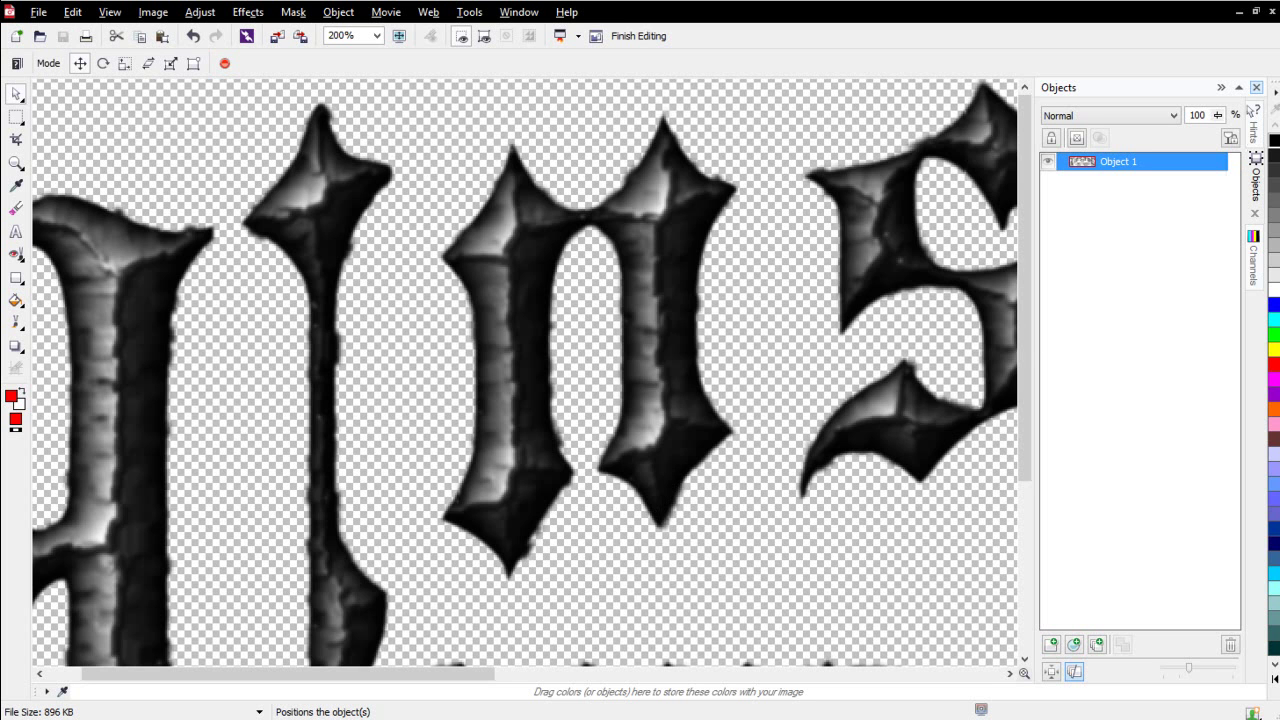
{"action": "left_click", "coordinate": [625, 36]}
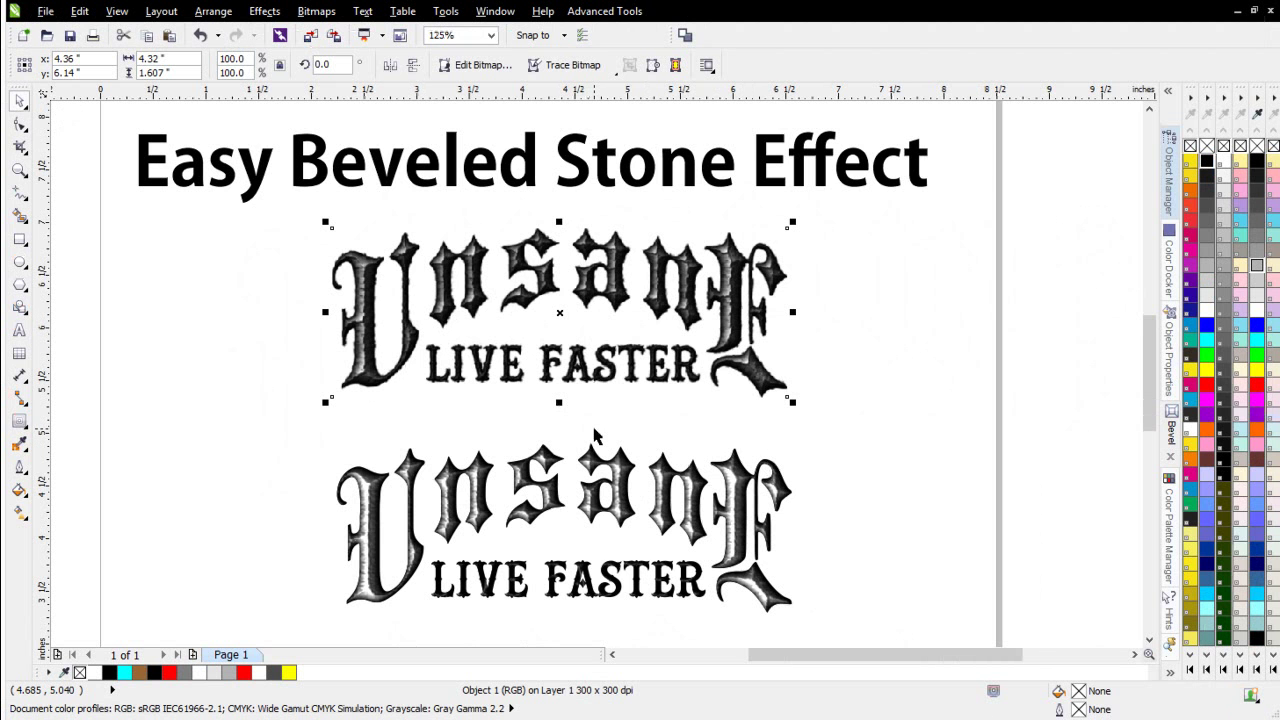
Drag a copy of the stone-textured logo off to the right.
{"action": "scroll", "coordinate": [601, 406], "scroll_direction": "up", "scroll_amount": 2}
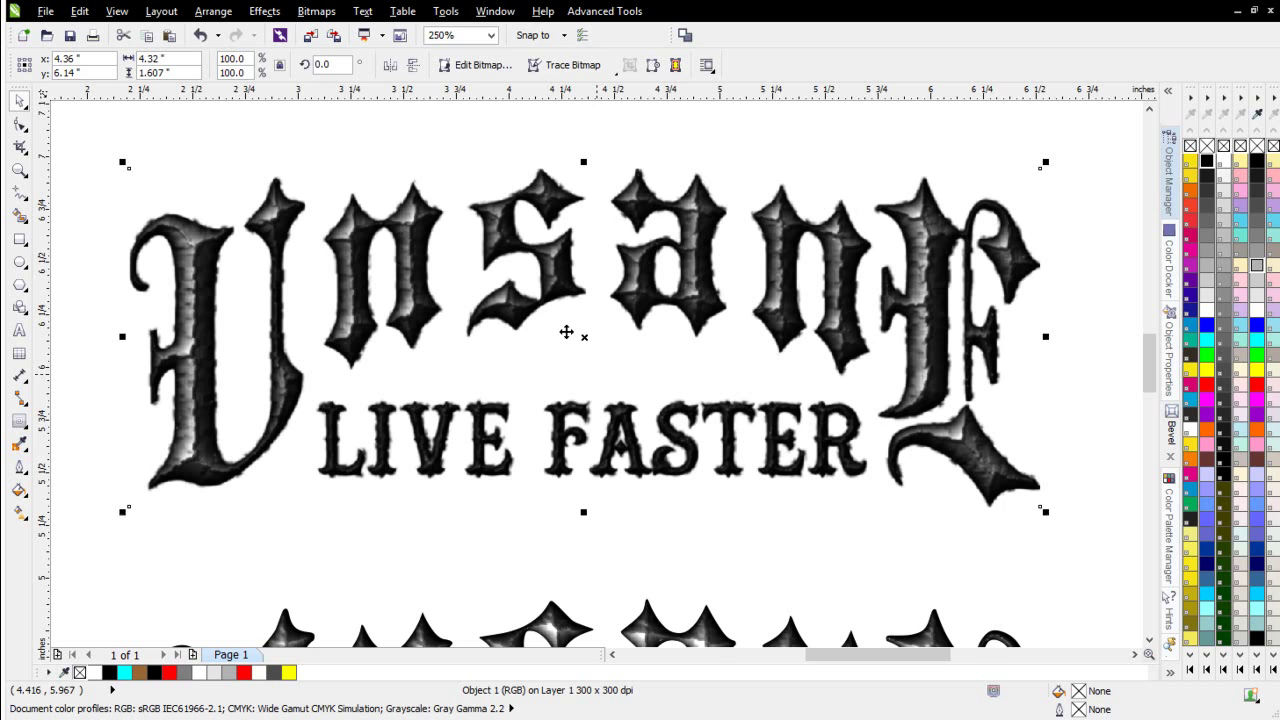
{"action": "scroll", "coordinate": [578, 474], "scroll_direction": "down", "scroll_amount": 2}
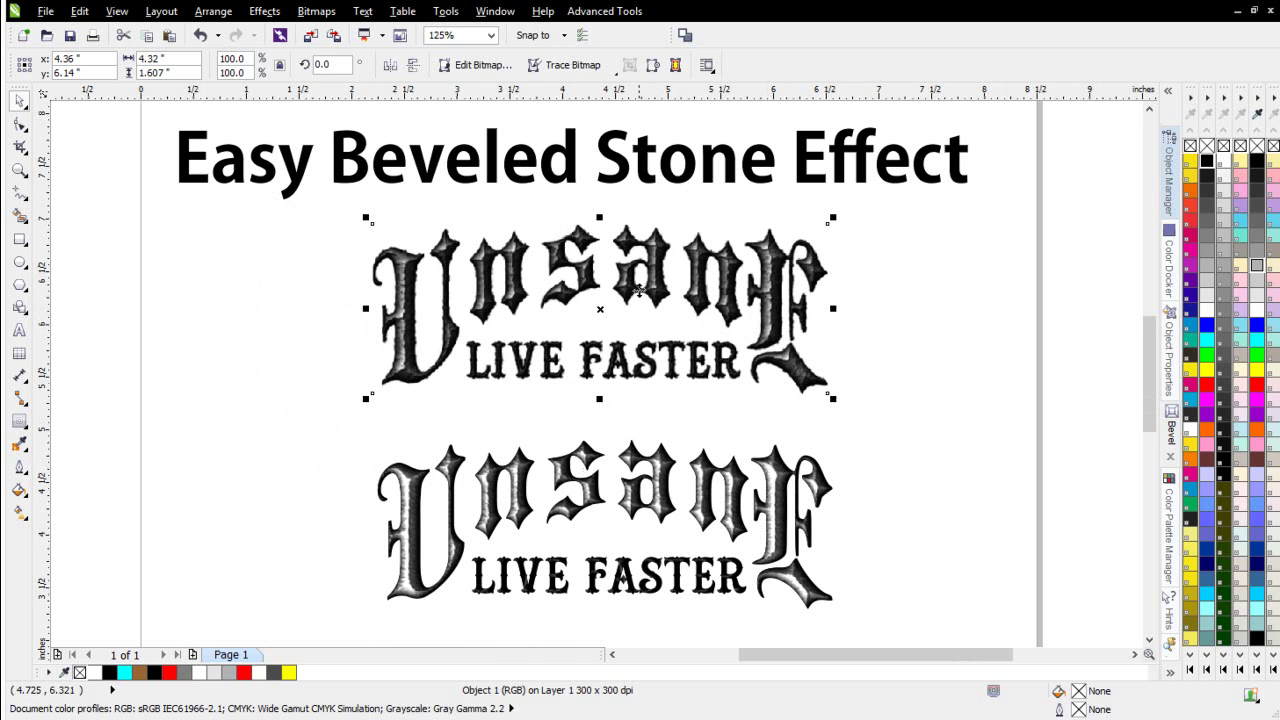
{"action": "left_click", "coordinate": [538, 294]}
{"action": "left_click_drag", "start_coordinate": [538, 294], "coordinate": [1018, 306]}
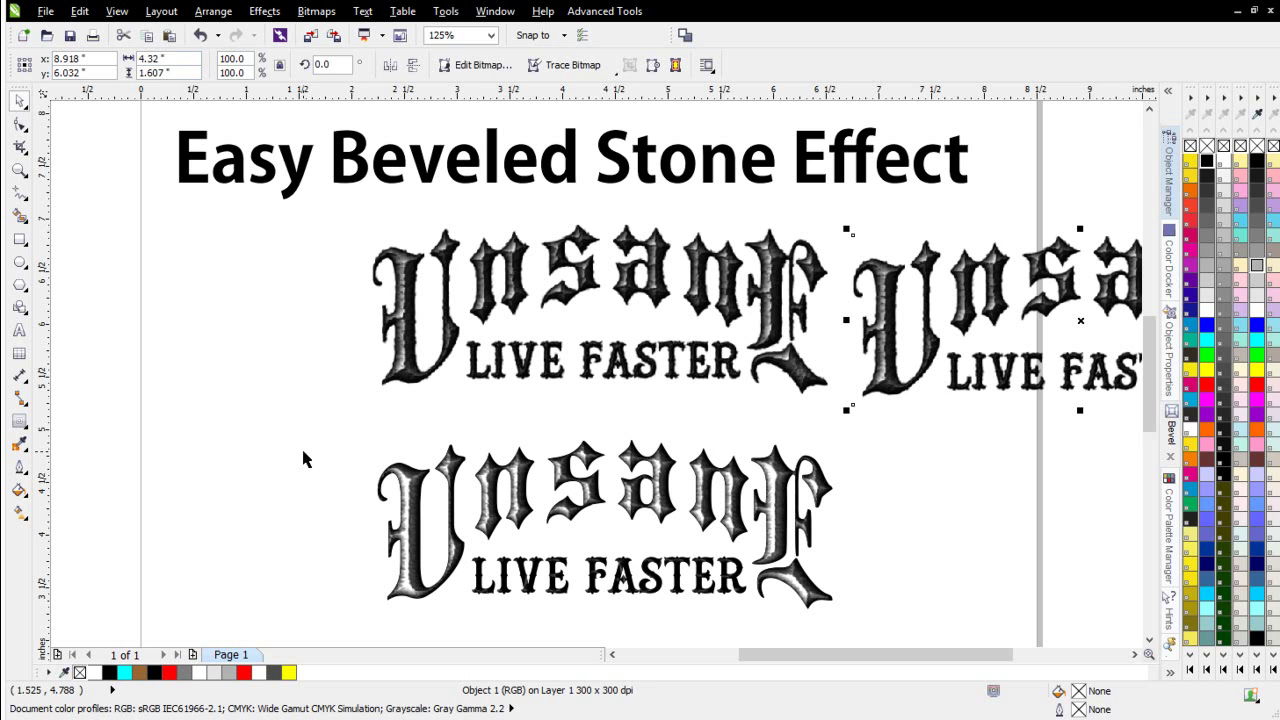
Undo the contour steps until the upper logo is plain black lettering again.
{"action": "key", "text": "ctrl+z"}
{"action": "key", "text": "ctrl+z"}
{"action": "key", "text": "ctrl+z"}
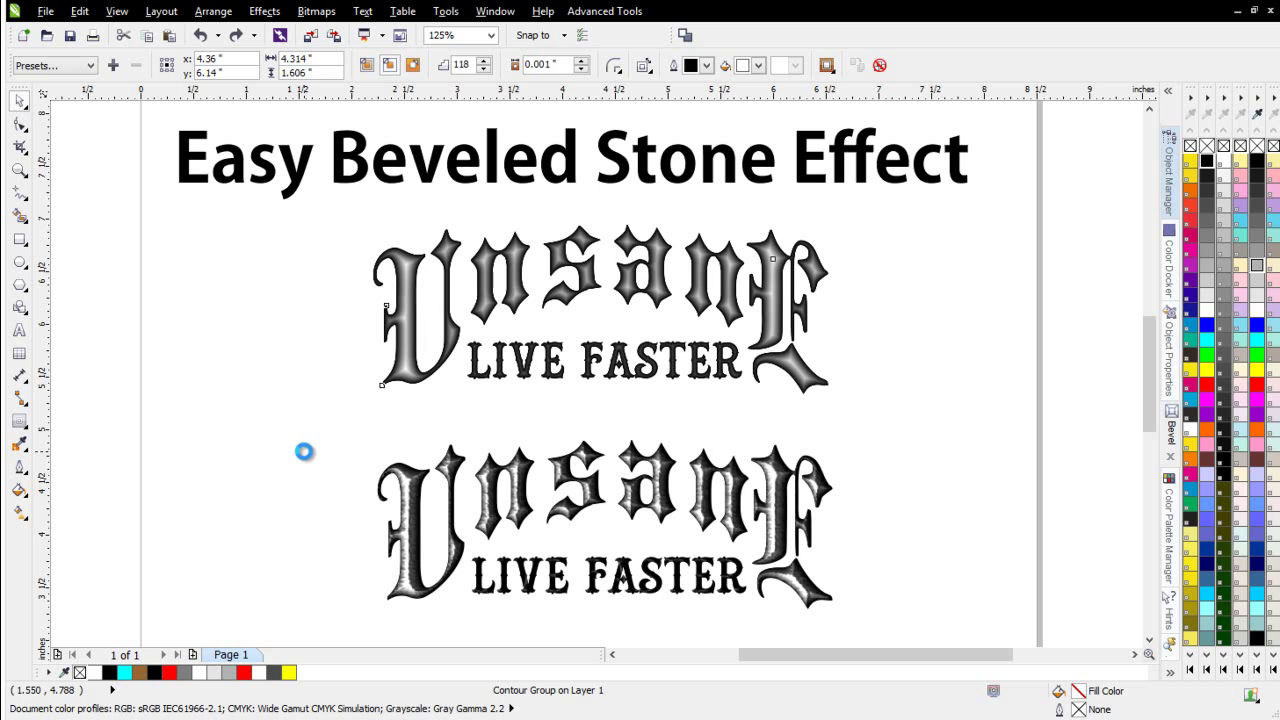
{"action": "key", "text": "ctrl+z"}
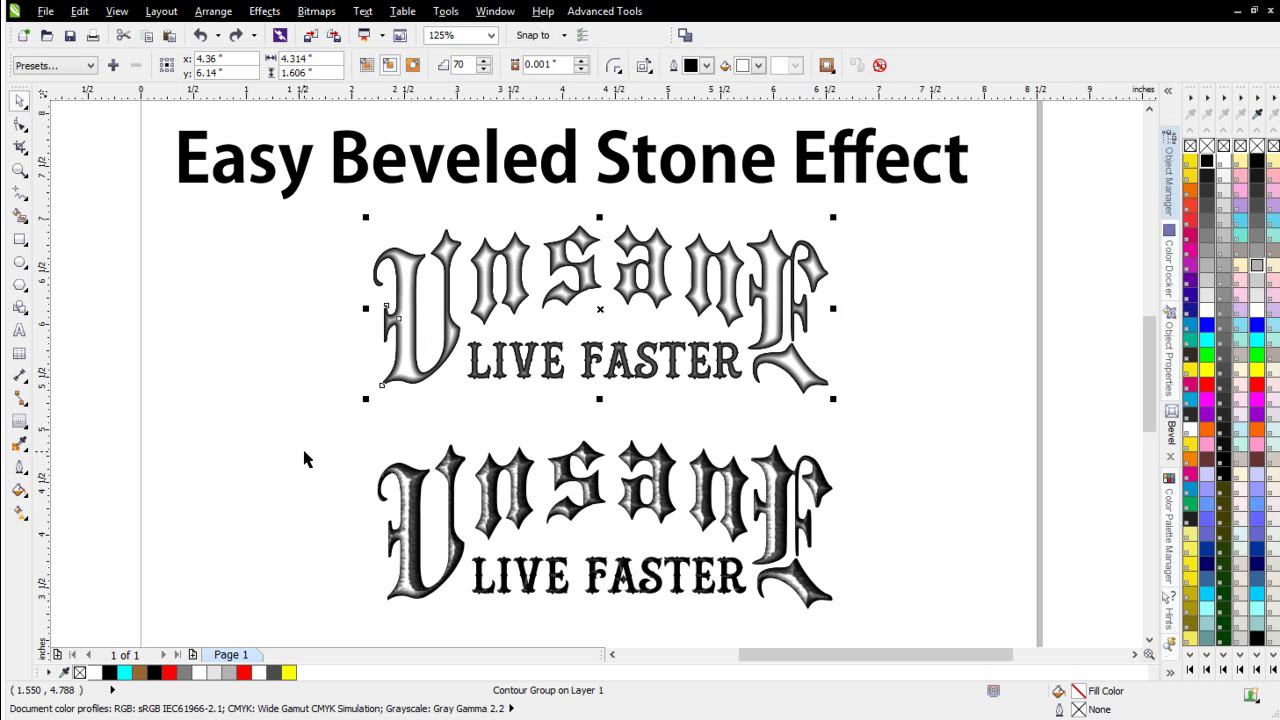
{"action": "key", "text": "ctrl+z"}
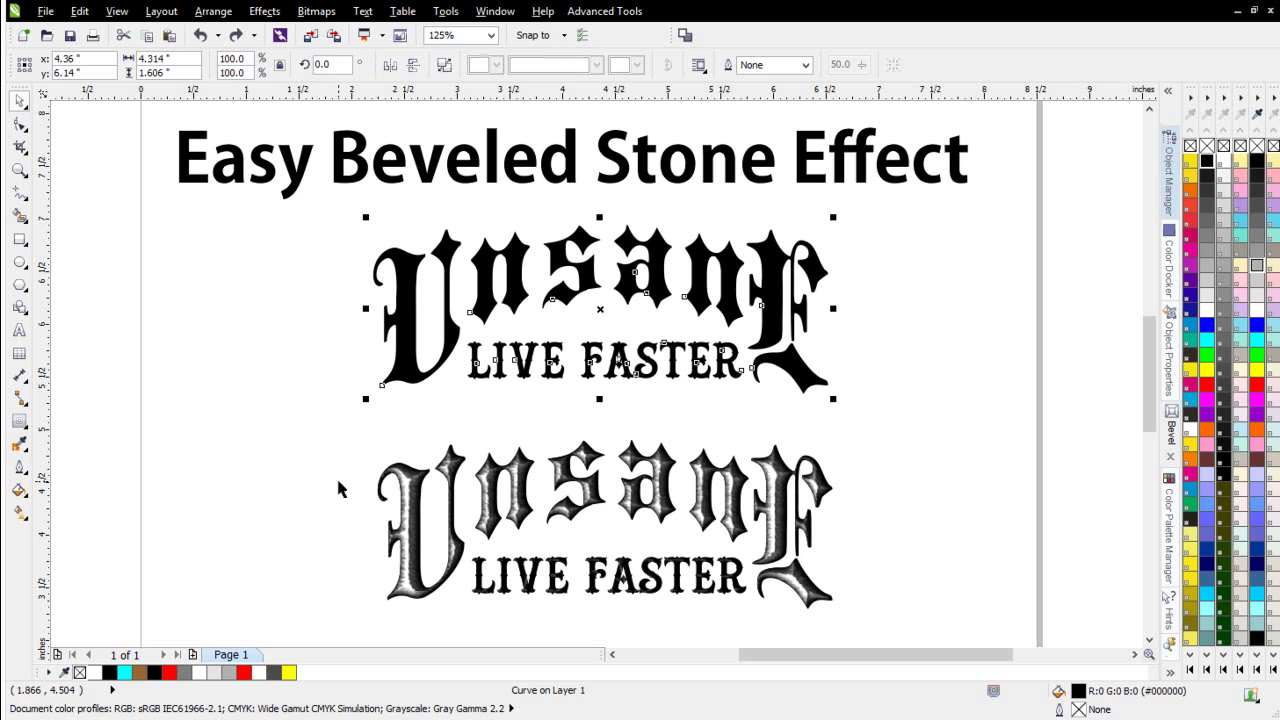
Paste the stone bitmap and PowerClip it, centred, inside the black Unsane lettering.
{"action": "left_click", "coordinate": [169, 35]}
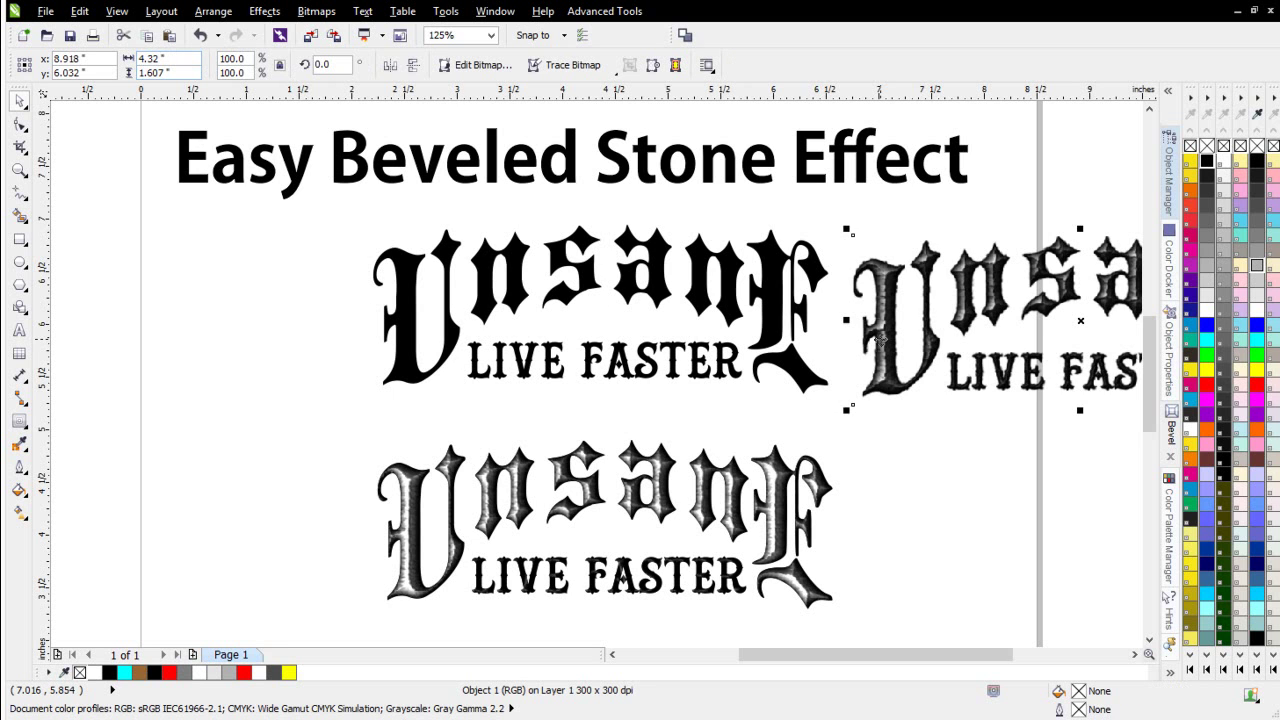
{"action": "left_click_drag", "start_coordinate": [940, 340], "coordinate": [661, 296]}
{"action": "right_click", "coordinate": [952, 357]}
{"action": "left_click", "coordinate": [940, 345]}
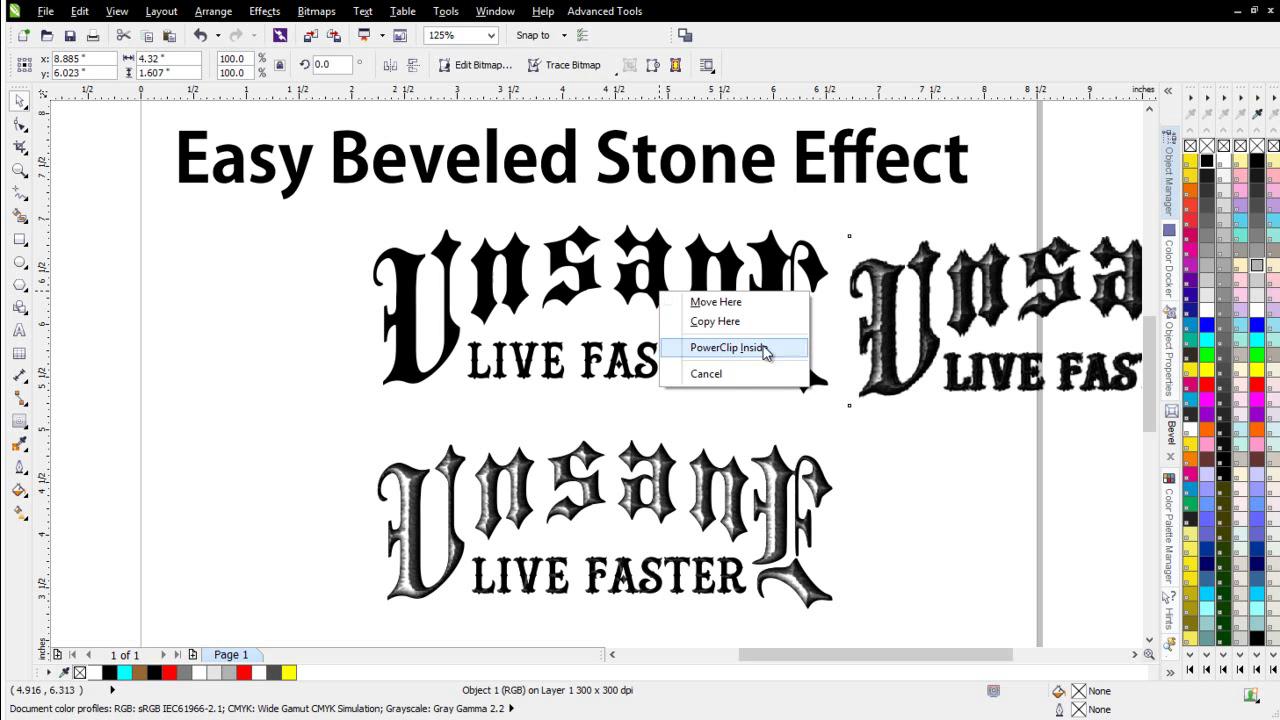
{"action": "left_click", "coordinate": [710, 347]}
{"action": "left_click", "coordinate": [646, 421]}
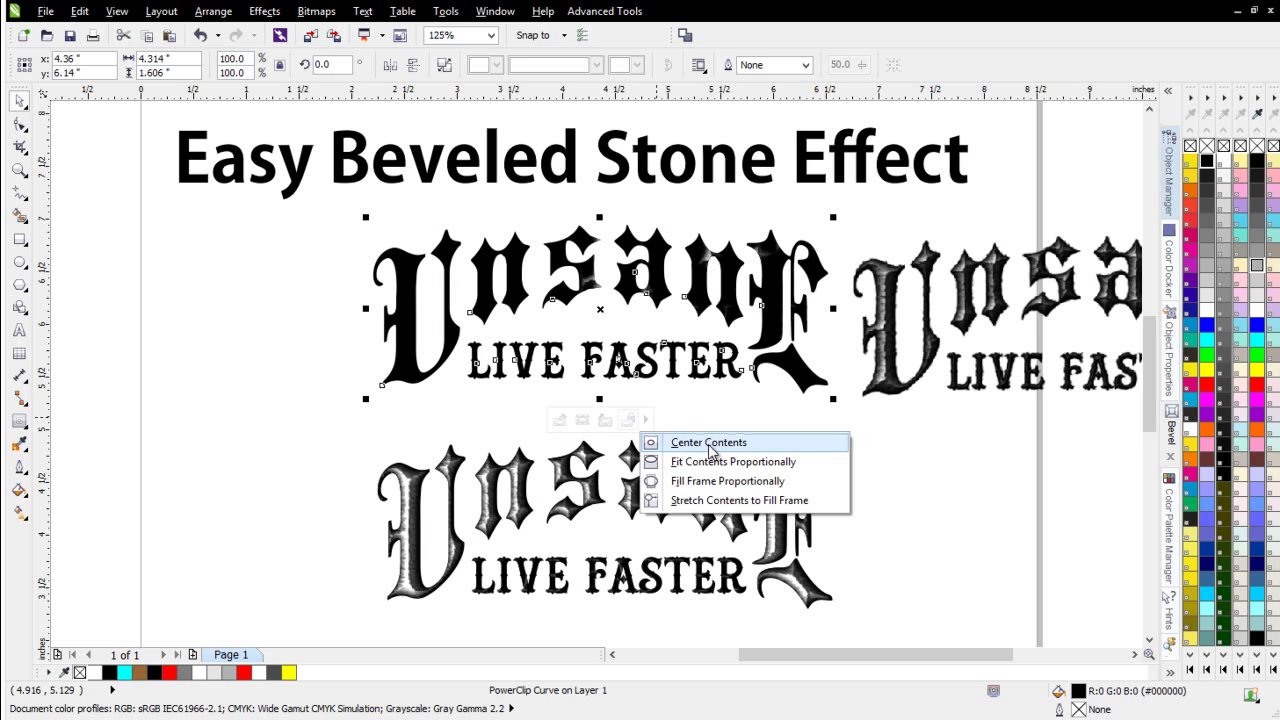
{"action": "left_click", "coordinate": [709, 444]}
Move the clipped logo to the left of the page.
{"action": "left_click", "coordinate": [684, 417]}
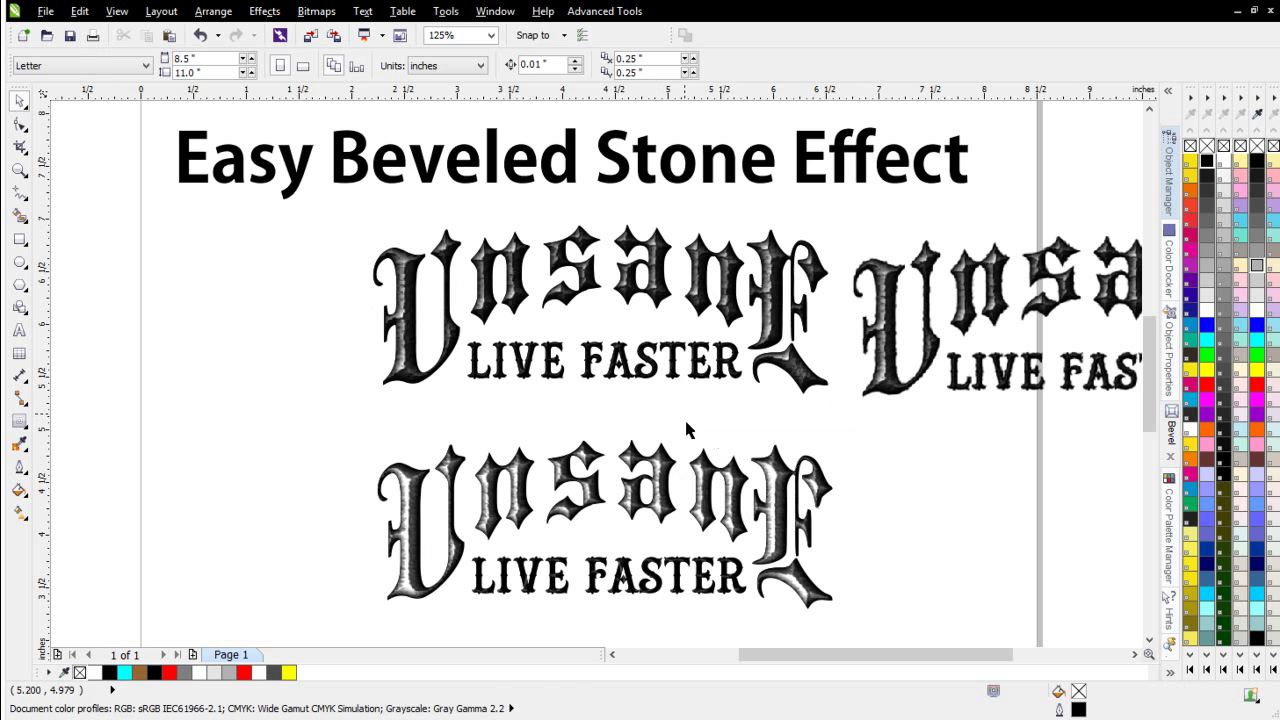
{"action": "left_click", "coordinate": [628, 282]}
{"action": "scroll", "coordinate": [630, 283], "scroll_direction": "up", "scroll_amount": 2}
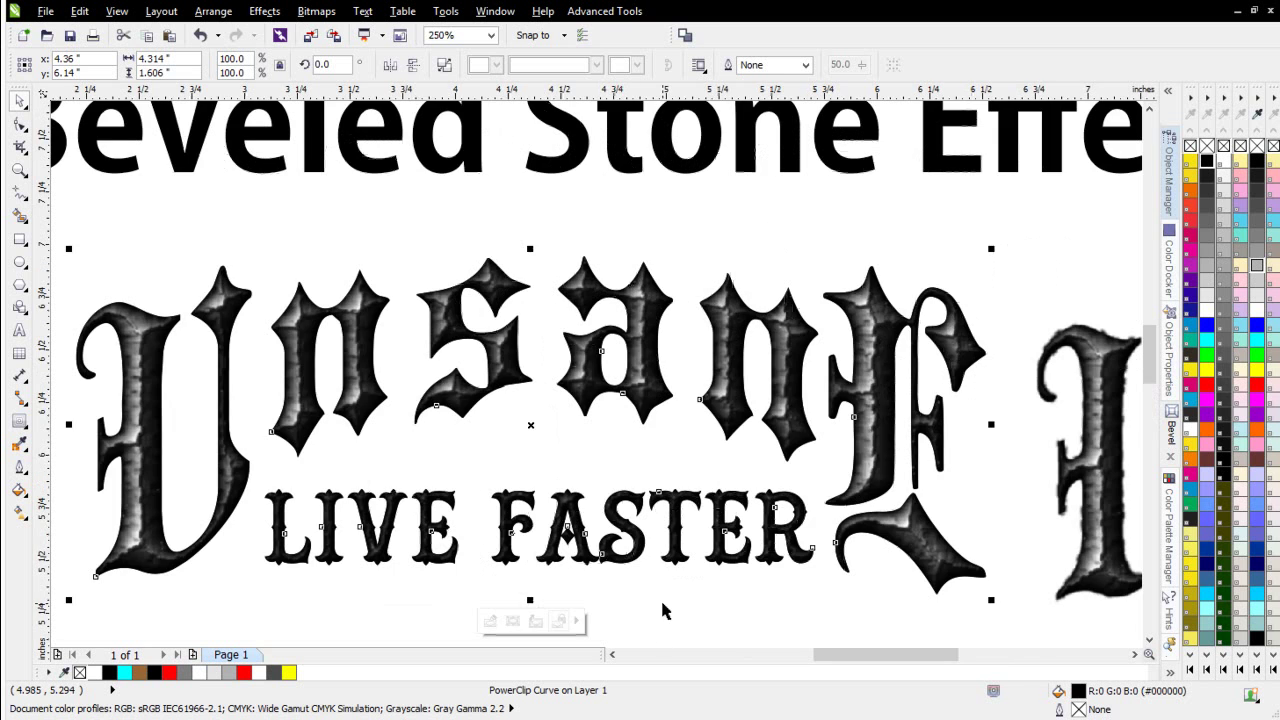
{"action": "scroll", "coordinate": [680, 394], "scroll_direction": "down", "scroll_amount": 2}
{"action": "scroll", "coordinate": [680, 394], "scroll_direction": "down", "scroll_amount": 2}
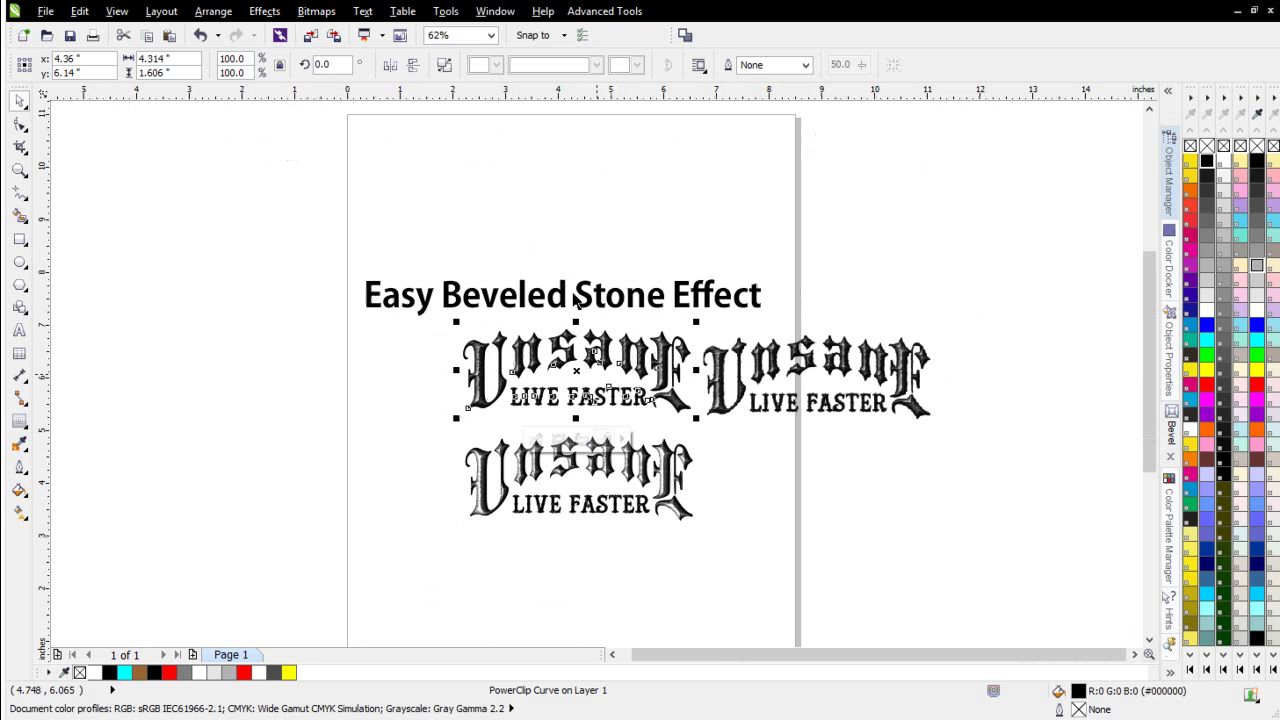
{"action": "left_click_drag", "start_coordinate": [580, 368], "coordinate": [215, 235]}
{"action": "scroll", "coordinate": [215, 235], "scroll_direction": "up", "scroll_amount": 2}
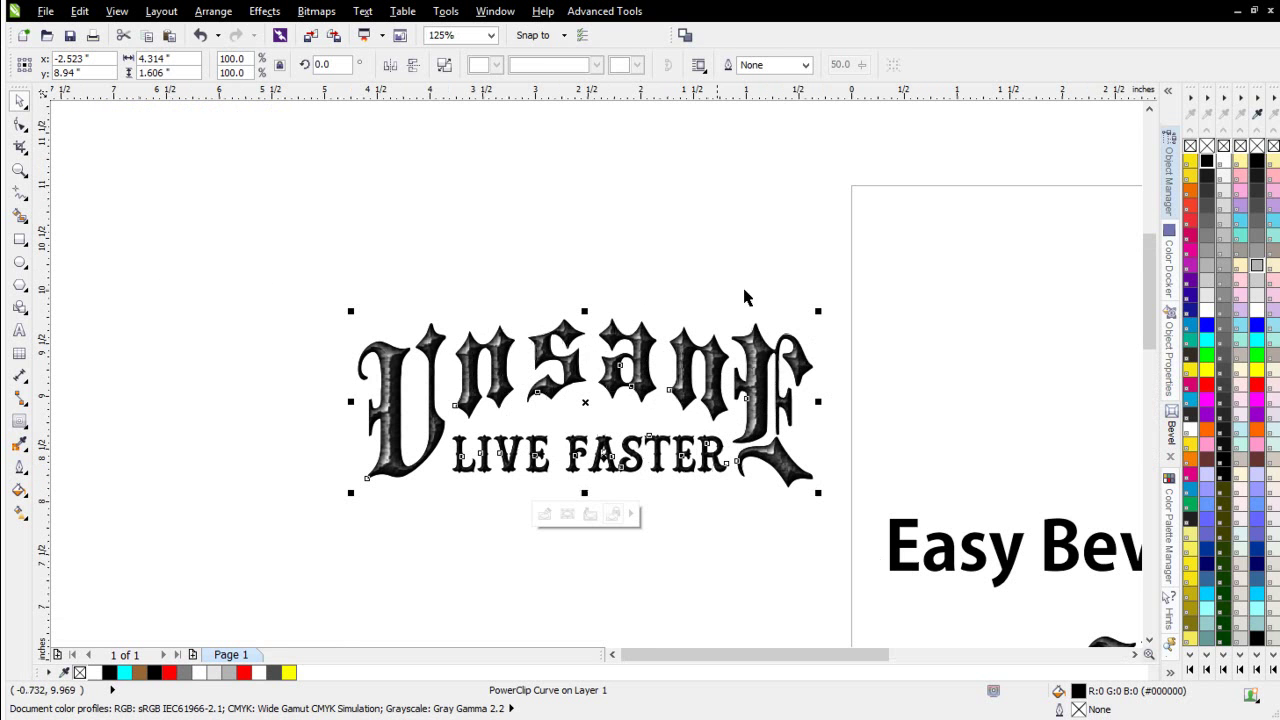
Convert the clipped logo to a 300 dpi bitmap.
{"action": "left_click", "coordinate": [316, 11]}
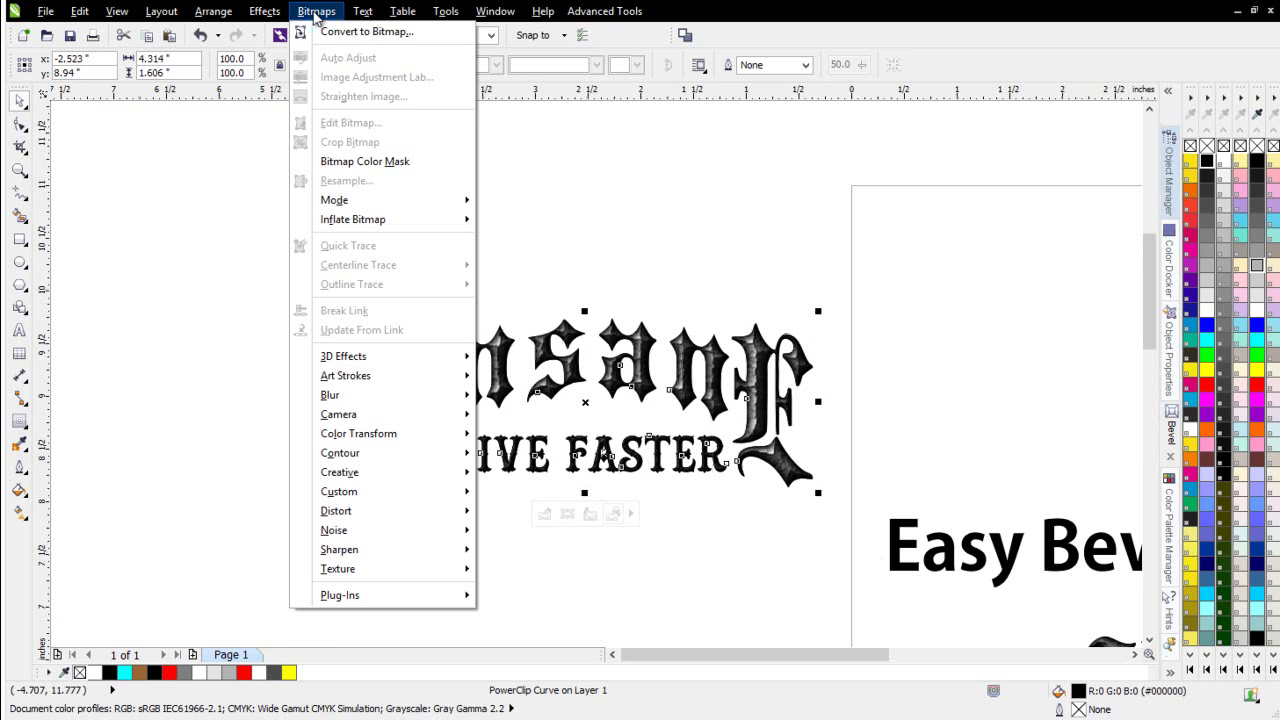
{"action": "left_click", "coordinate": [327, 38]}
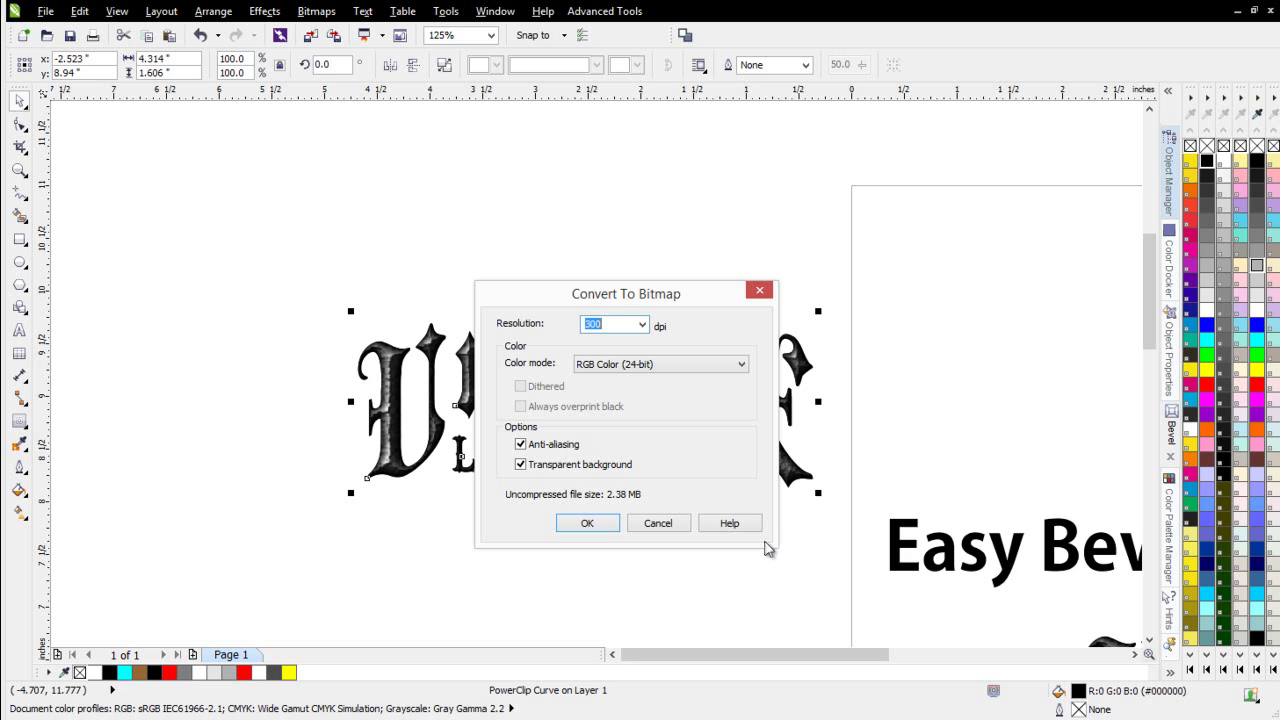
{"action": "left_click", "coordinate": [597, 527]}
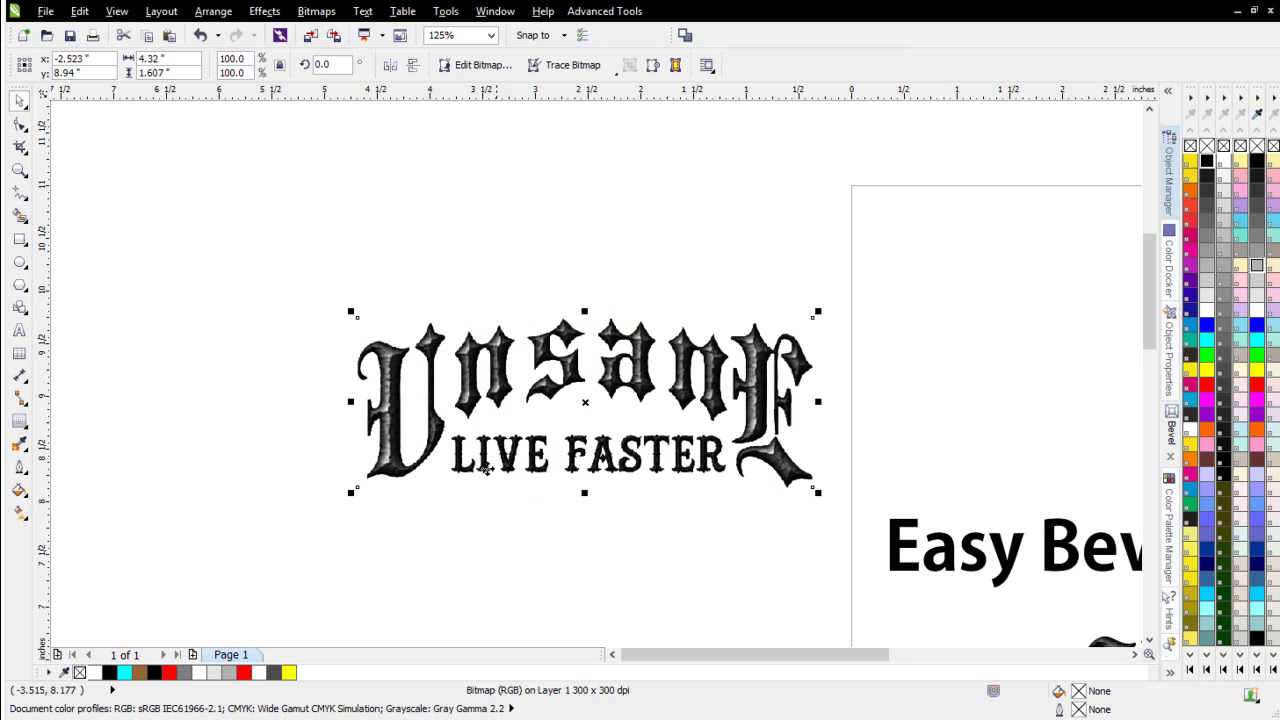
Apply a Tone Curve raising the midtones and highlights to brighten the stone.
{"action": "left_click", "coordinate": [264, 11]}
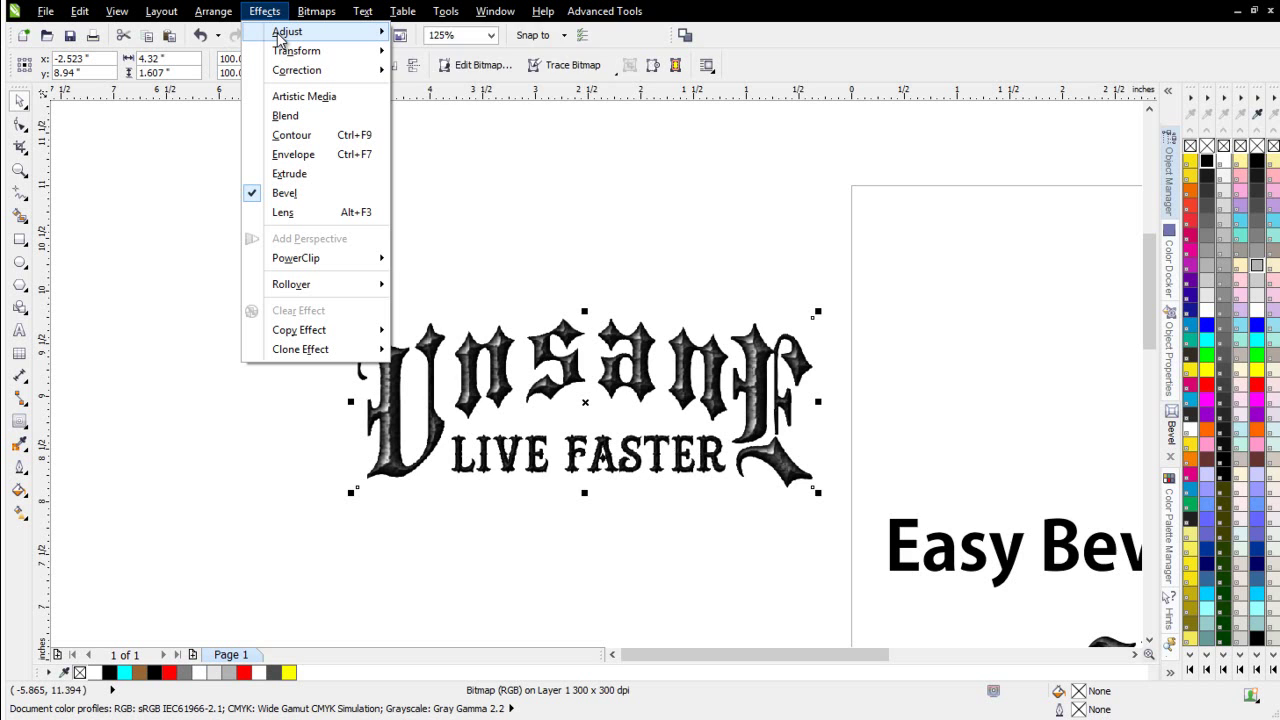
{"action": "mouse_move", "coordinate": [283, 35]}
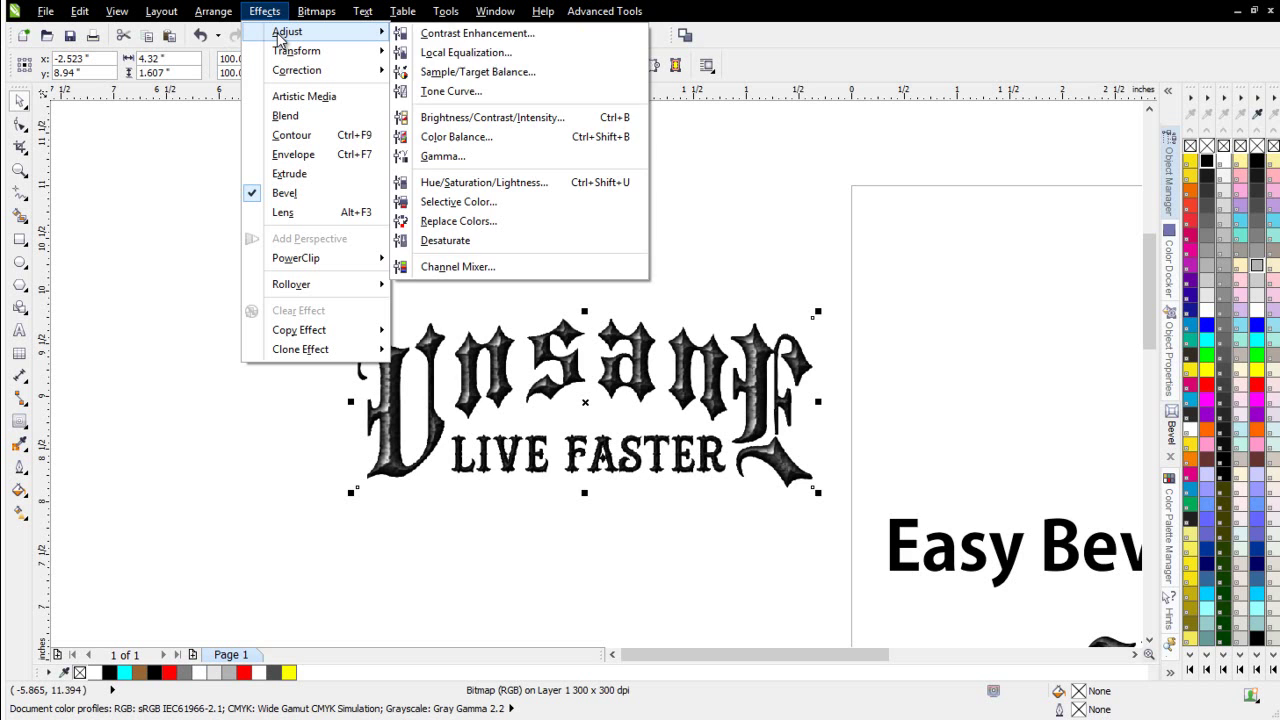
{"action": "left_click", "coordinate": [489, 92]}
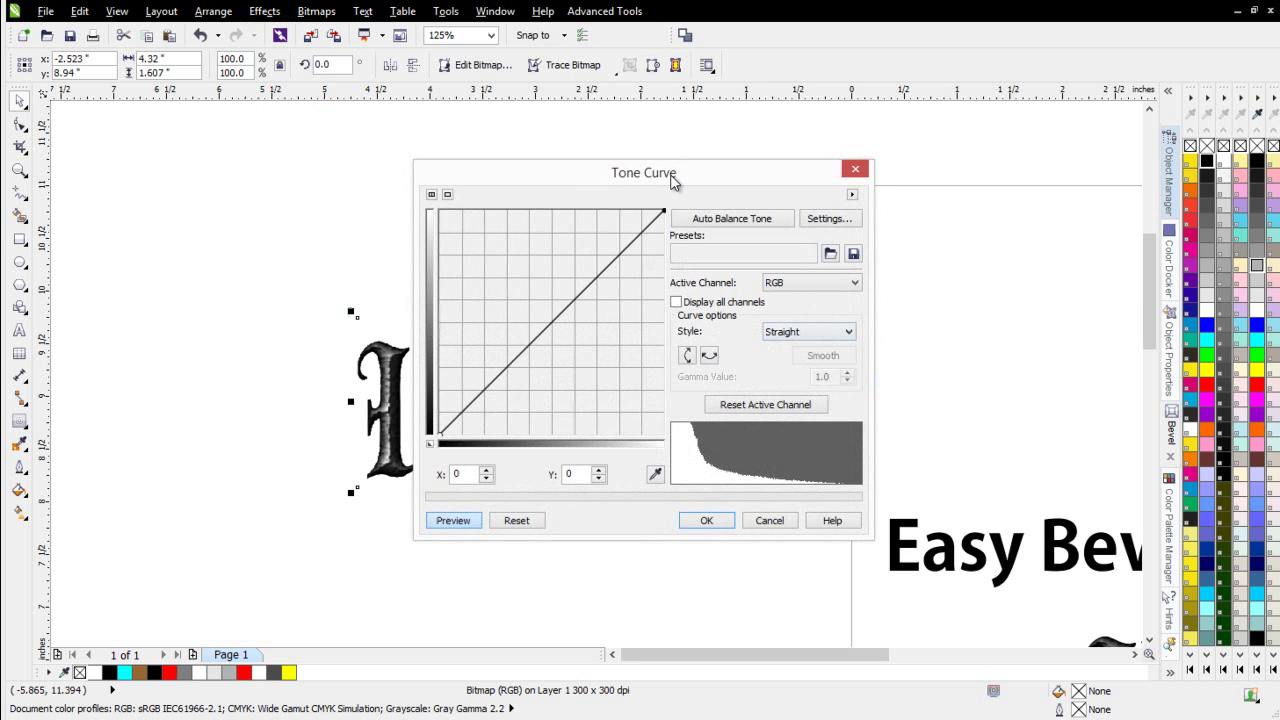
{"action": "left_click_drag", "start_coordinate": [672, 180], "coordinate": [999, 188]}
{"action": "left_click_drag", "start_coordinate": [882, 326], "coordinate": [863, 304]}
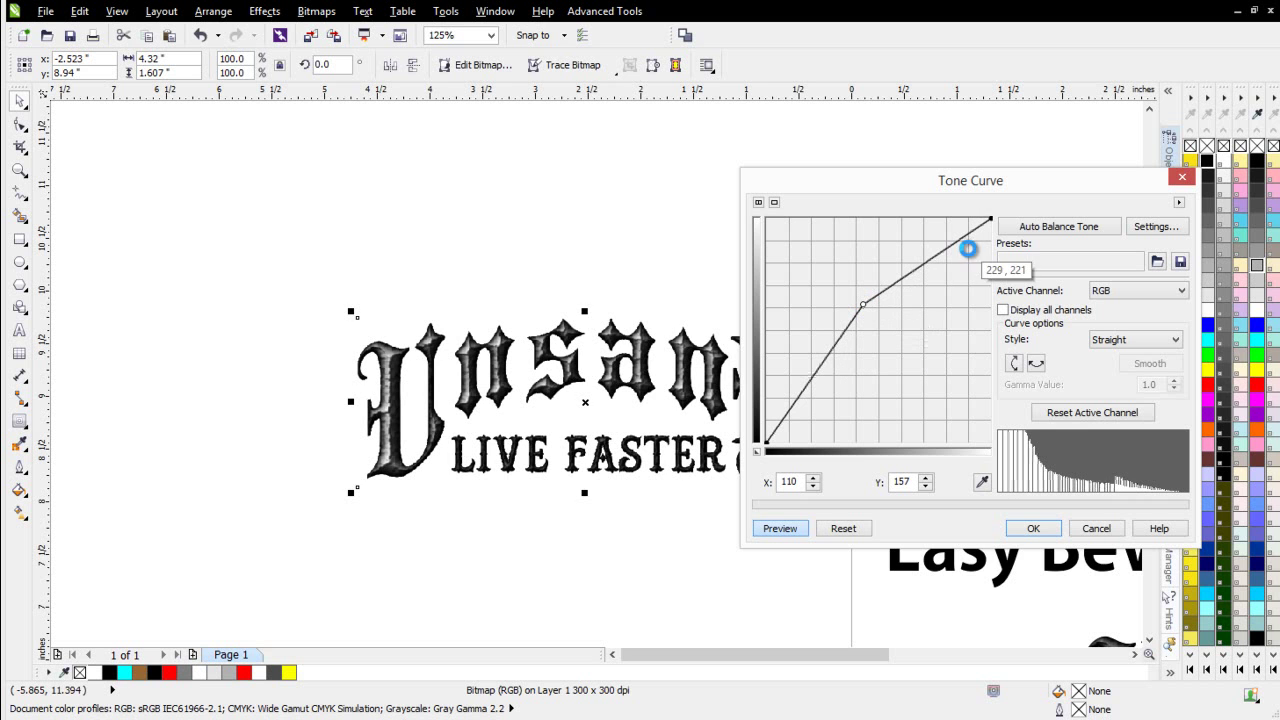
{"action": "left_click_drag", "start_coordinate": [920, 265], "coordinate": [910, 221]}
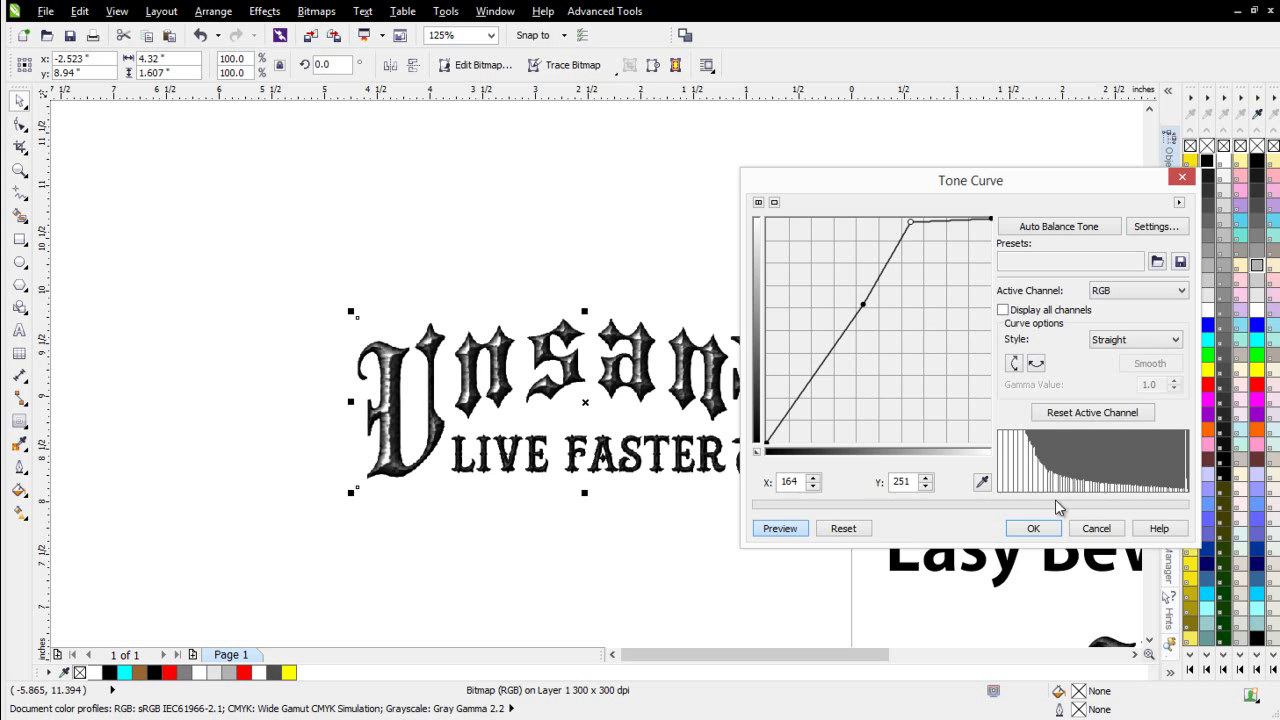
{"action": "left_click", "coordinate": [1044, 527]}
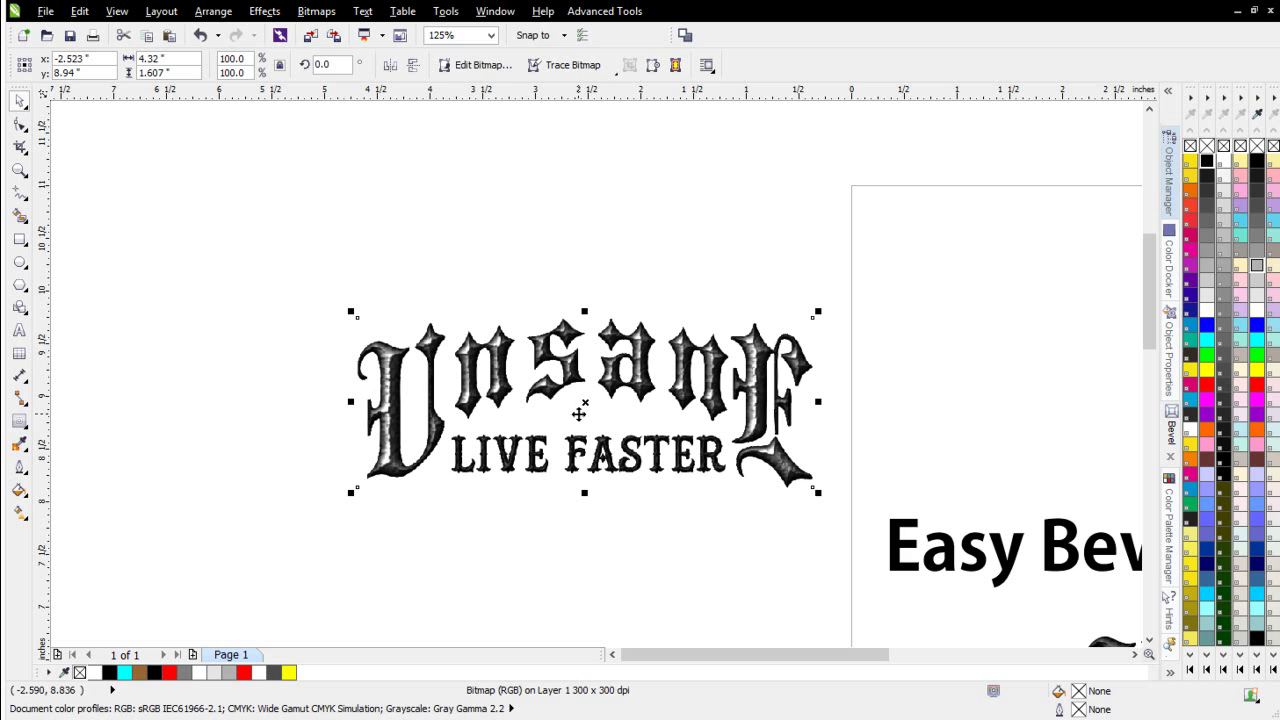
{"action": "scroll", "coordinate": [573, 362], "scroll_direction": "up", "scroll_amount": 2}
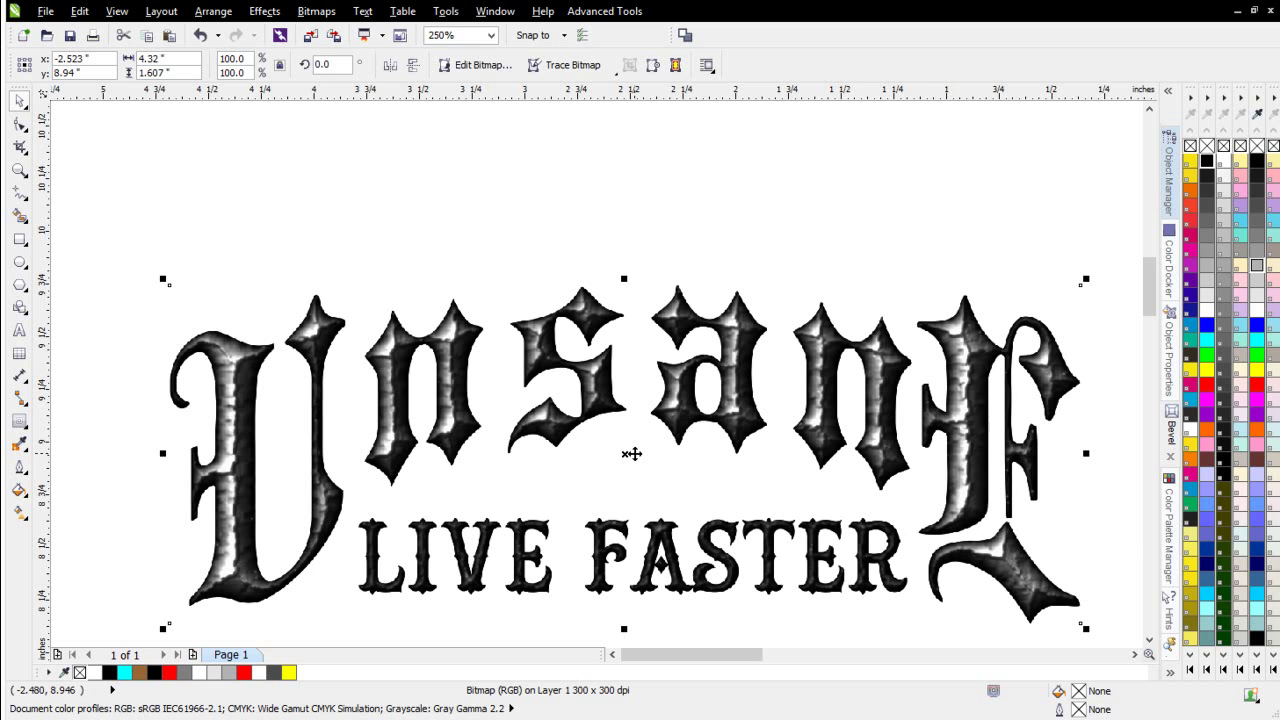
{"action": "scroll", "coordinate": [632, 453], "scroll_direction": "down", "scroll_amount": 5}
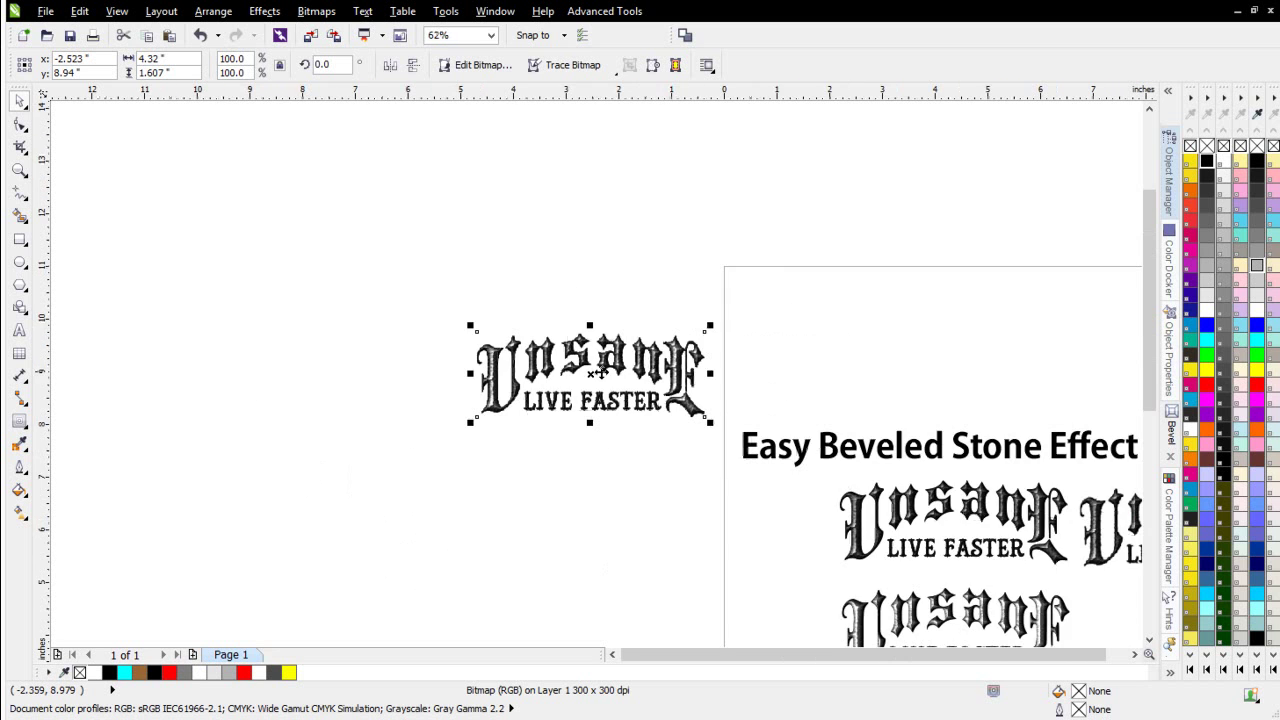
{"action": "scroll", "coordinate": [702, 525], "scroll_direction": "up", "scroll_amount": 5}
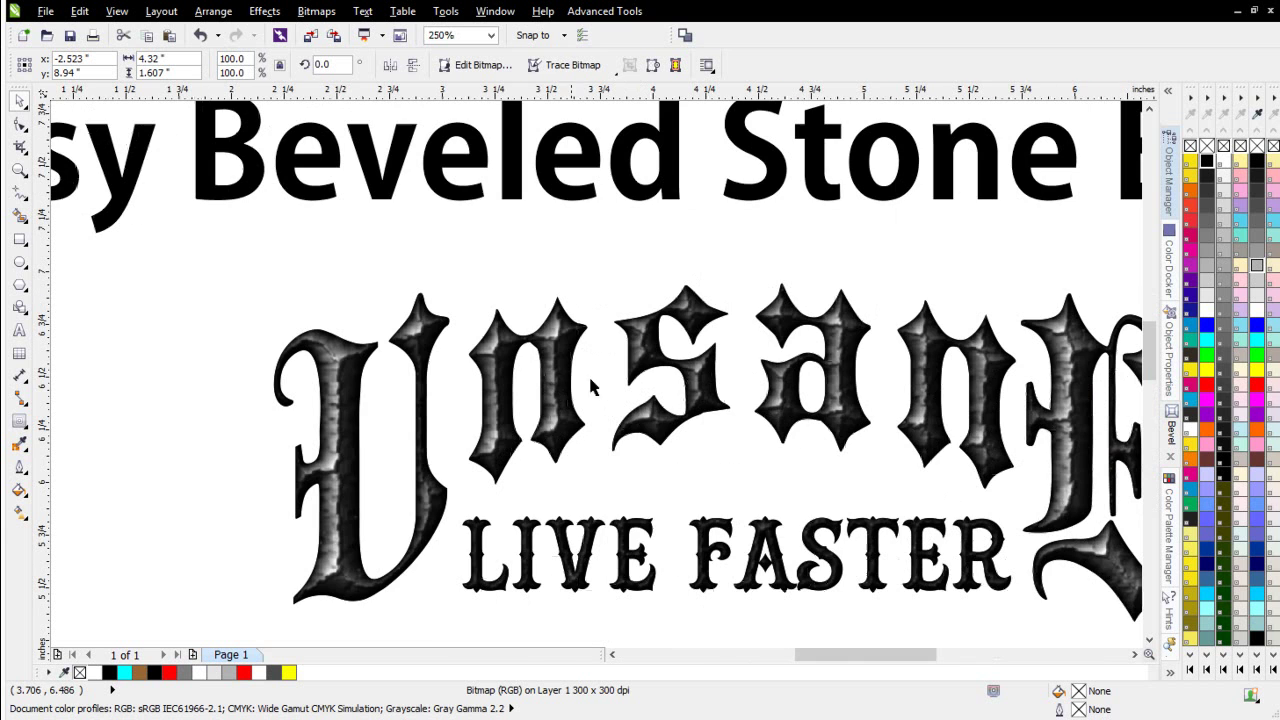